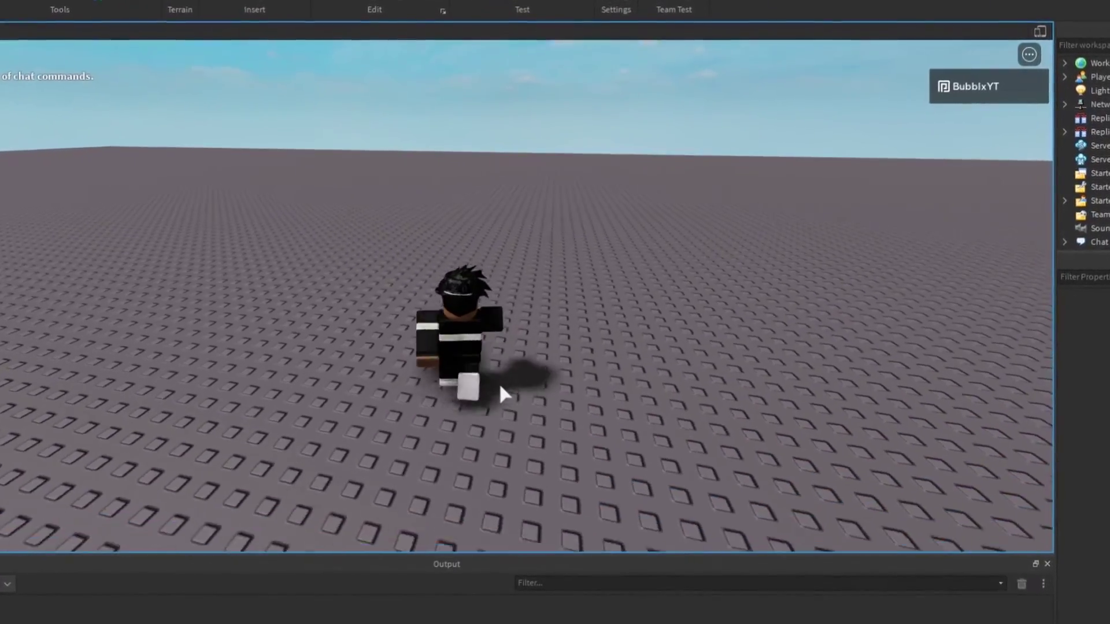
{"action": "key", "text": "w"}
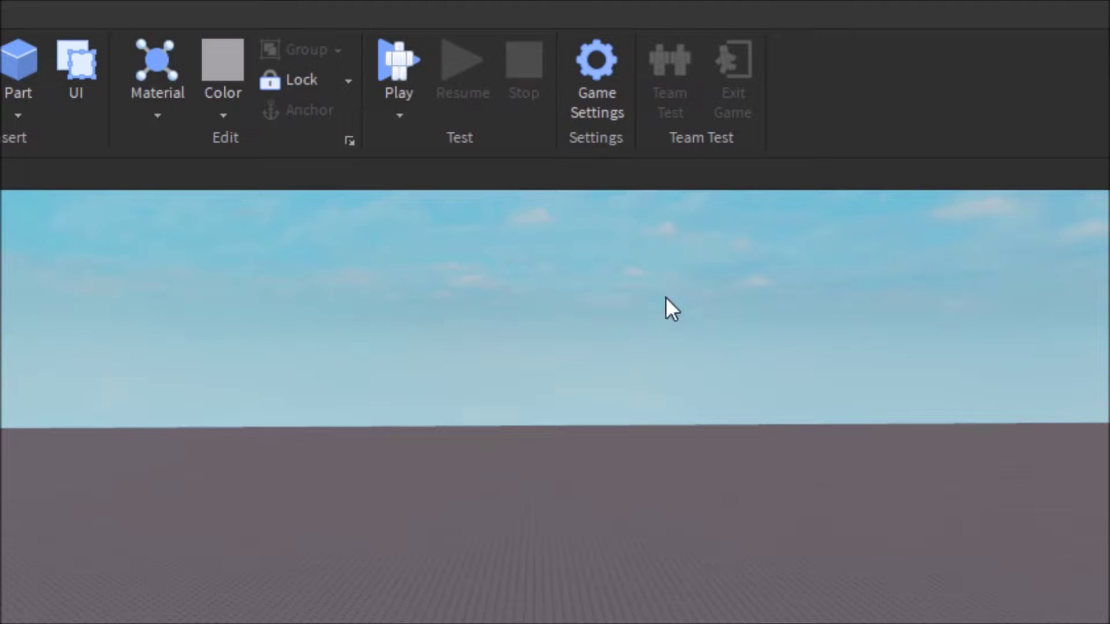
Publish the place as a new game named Tutorial so that its game settings become accessible
{"action": "left_click", "coordinate": [603, 78]}
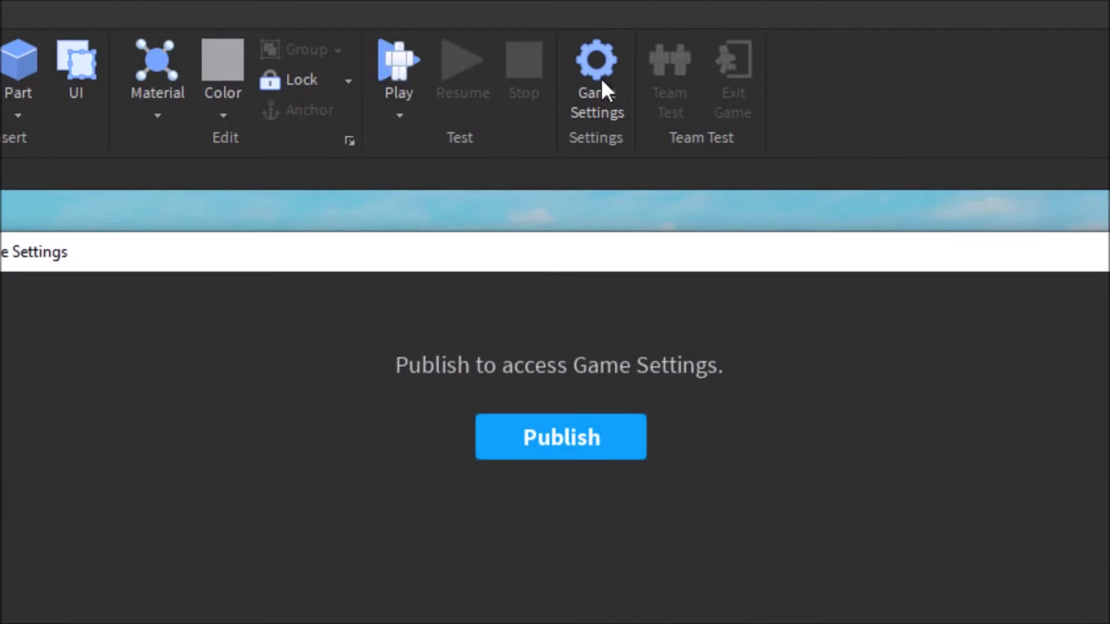
{"action": "left_click", "coordinate": [539, 445]}
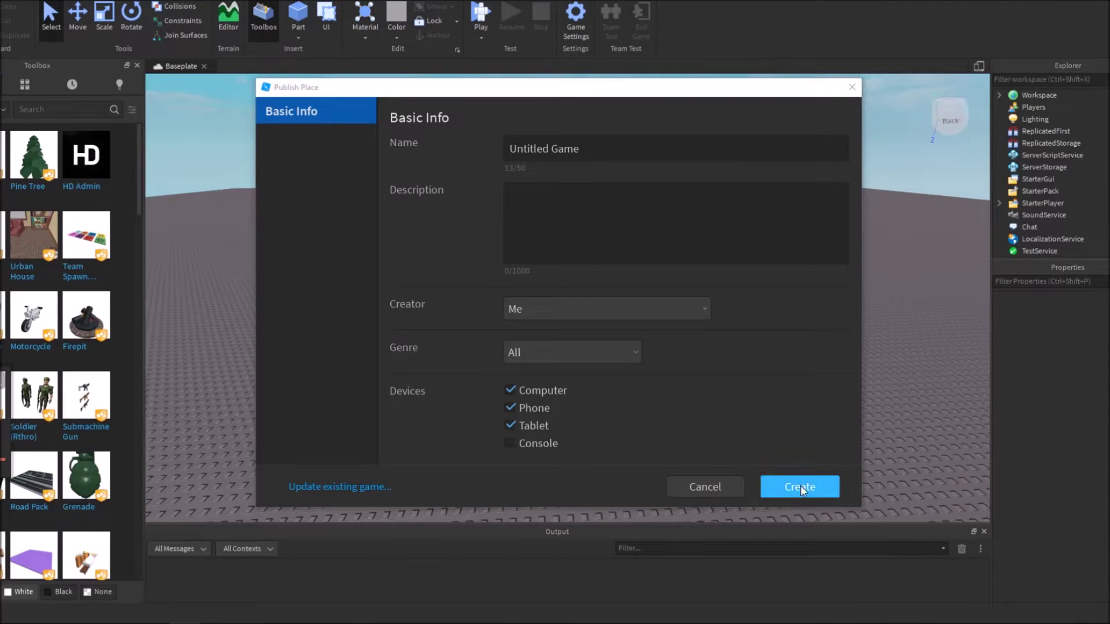
{"action": "left_click", "coordinate": [731, 353]}
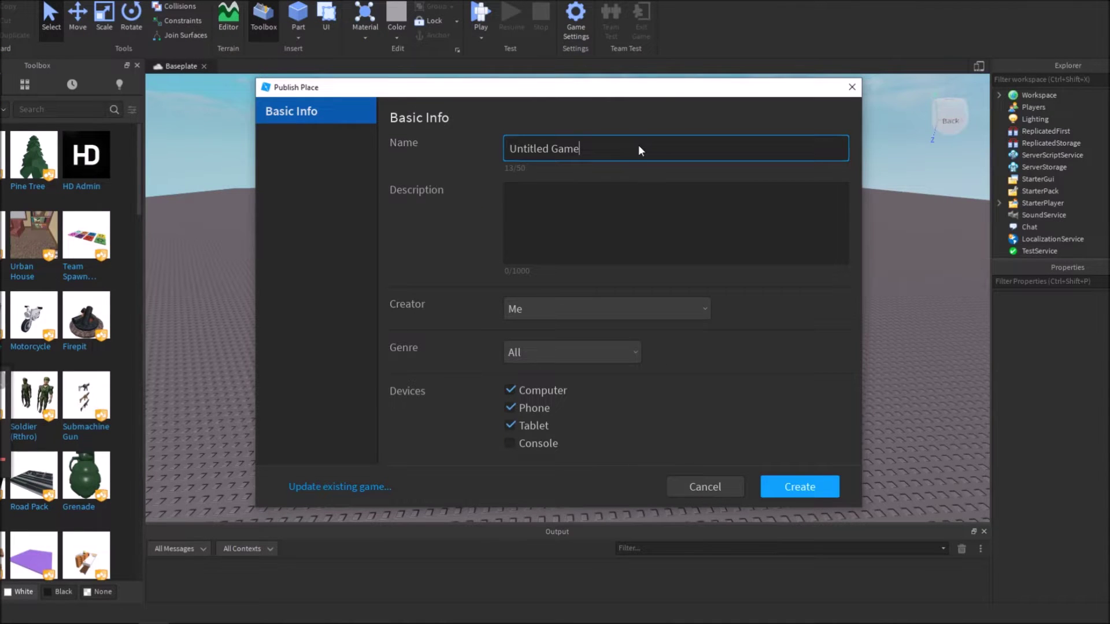
{"action": "key", "text": "BackSpace"}
{"action": "key", "text": "BackSpace"}
{"action": "key", "text": "BackSpace"}
{"action": "key", "text": "BackSpace"}
{"action": "key", "text": "BackSpace"}
{"action": "key", "text": "BackSpace"}
{"action": "key", "text": "BackSpace"}
{"action": "key", "text": "BackSpace"}
{"action": "key", "text": "BackSpace"}
{"action": "key", "text": "BackSpace"}
{"action": "key", "text": "BackSpace"}
{"action": "key", "text": "BackSpace"}
{"action": "key", "text": "BackSpace"}
{"action": "type", "text": "Tutorial"}
{"action": "left_click", "coordinate": [815, 486]}
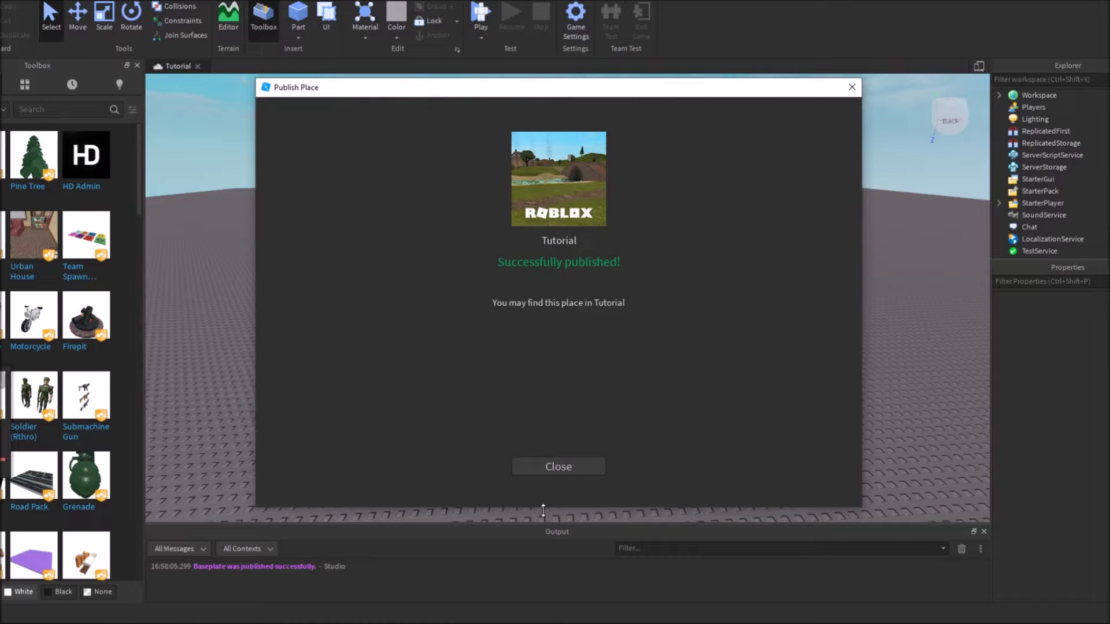
{"action": "left_click", "coordinate": [580, 466]}
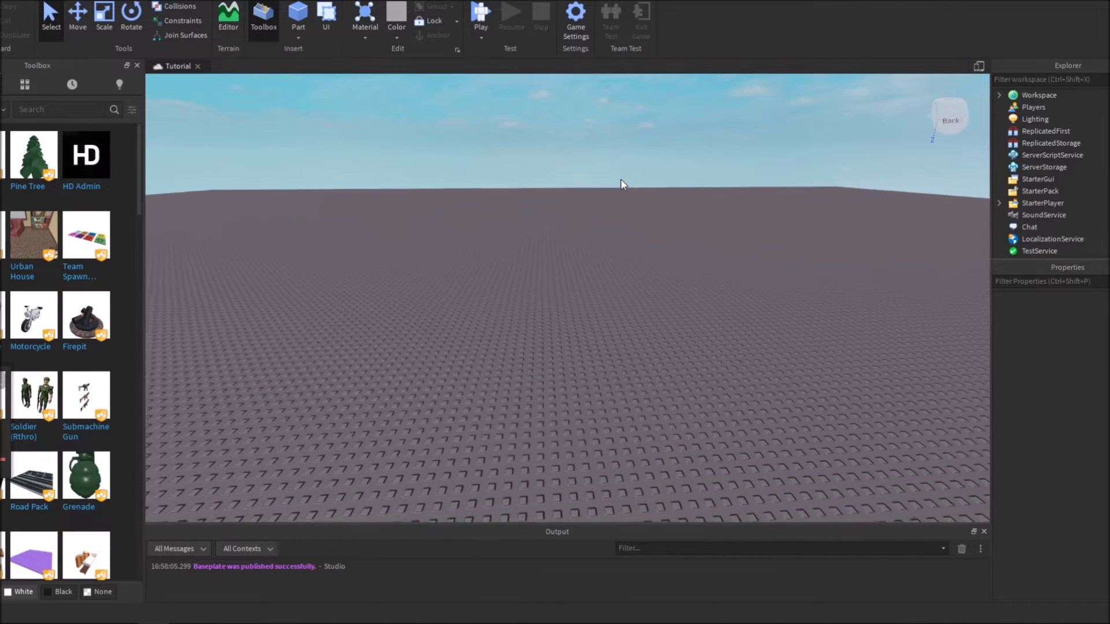
Set the game's avatar type to R6 in the game settings and save, accepting the shutdown of running games
{"action": "left_click", "coordinate": [578, 16]}
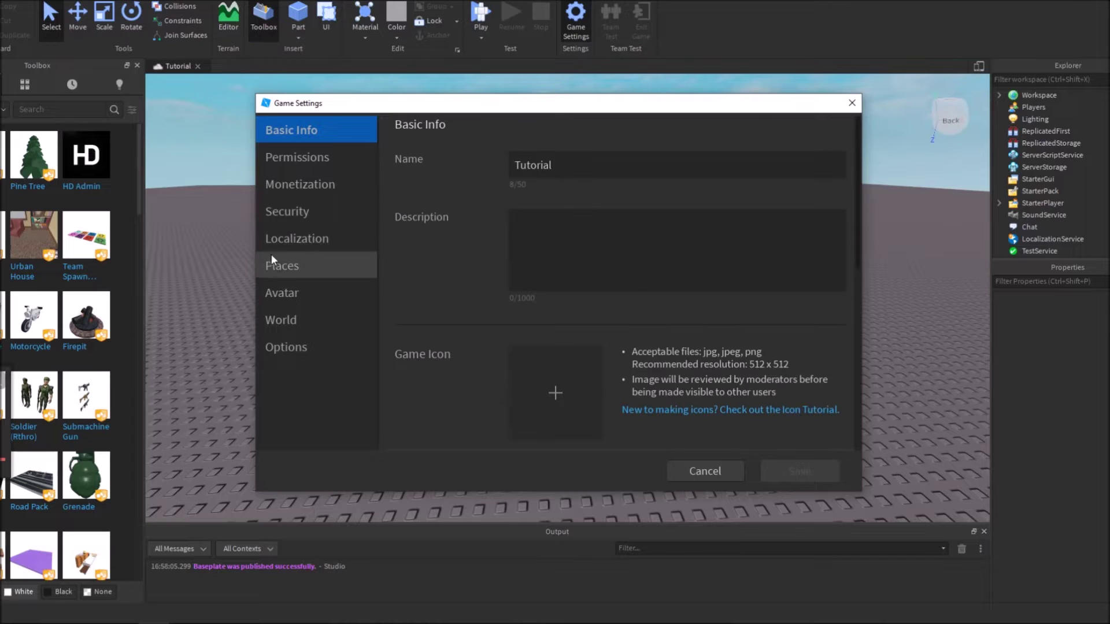
{"action": "left_click", "coordinate": [296, 296]}
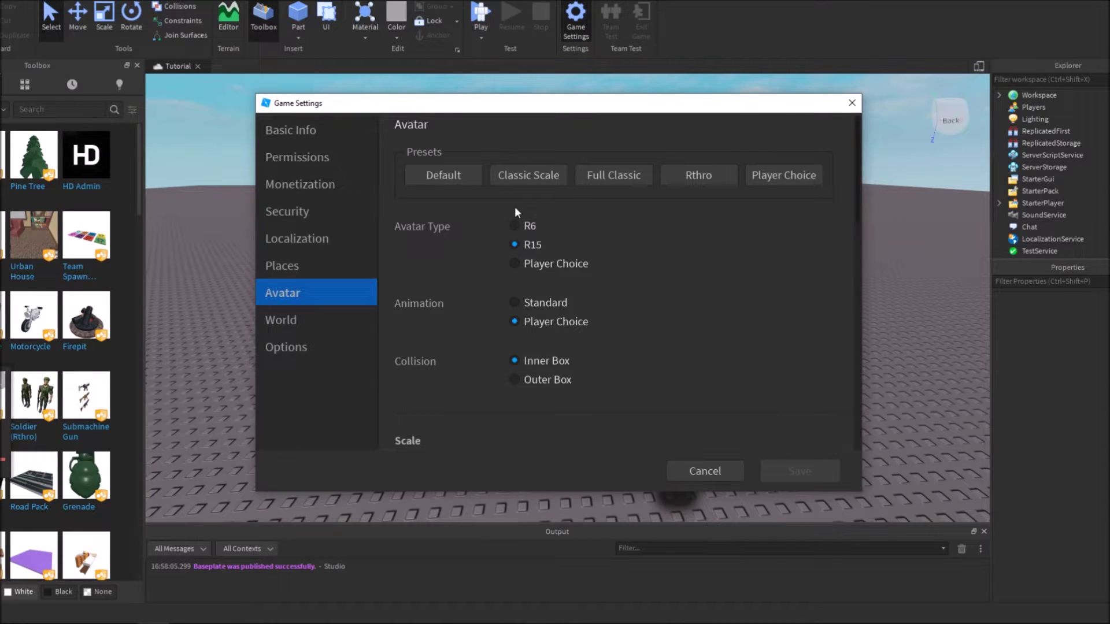
{"action": "left_click", "coordinate": [516, 226]}
{"action": "left_click", "coordinate": [798, 468]}
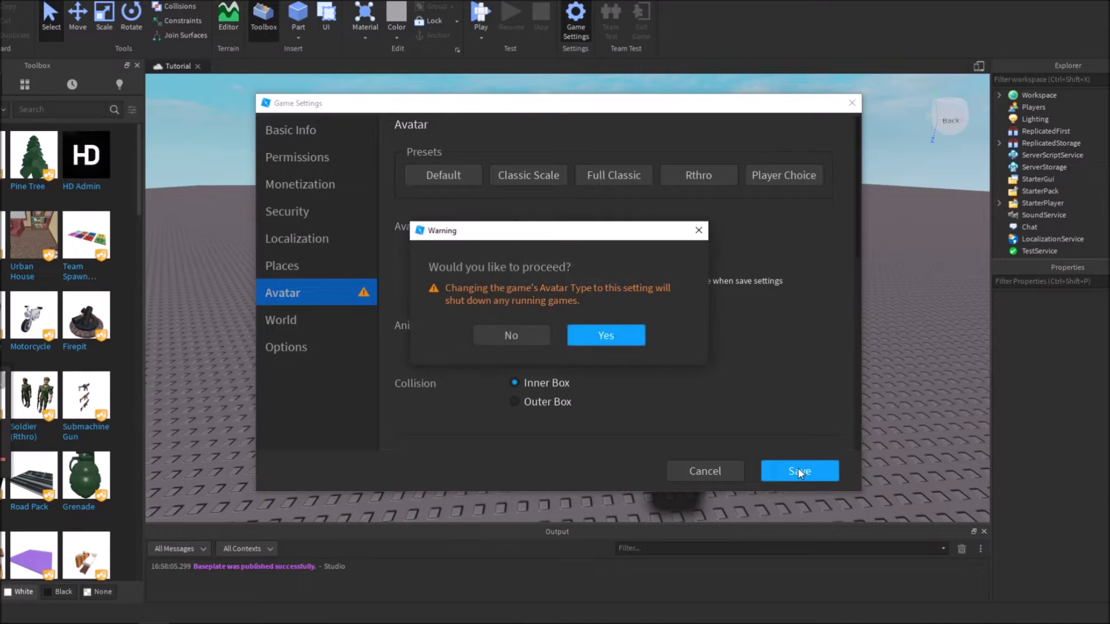
{"action": "left_click", "coordinate": [601, 336]}
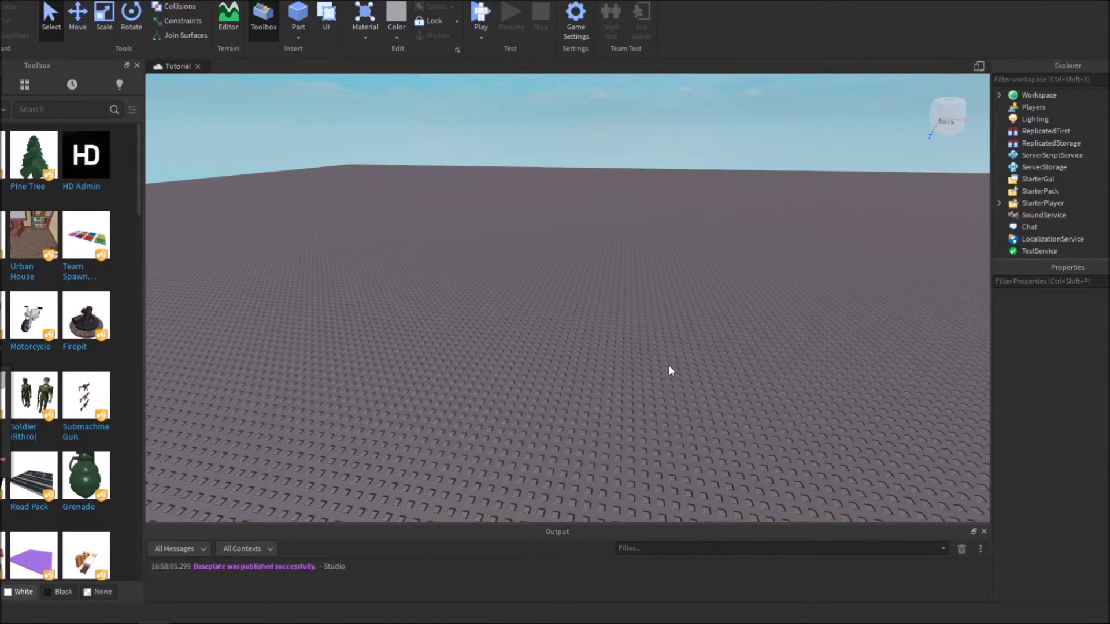
Search the Toolbox models for "walking animation"
{"action": "right_click_drag", "start_coordinate": [595, 352], "coordinate": [594, 353]}
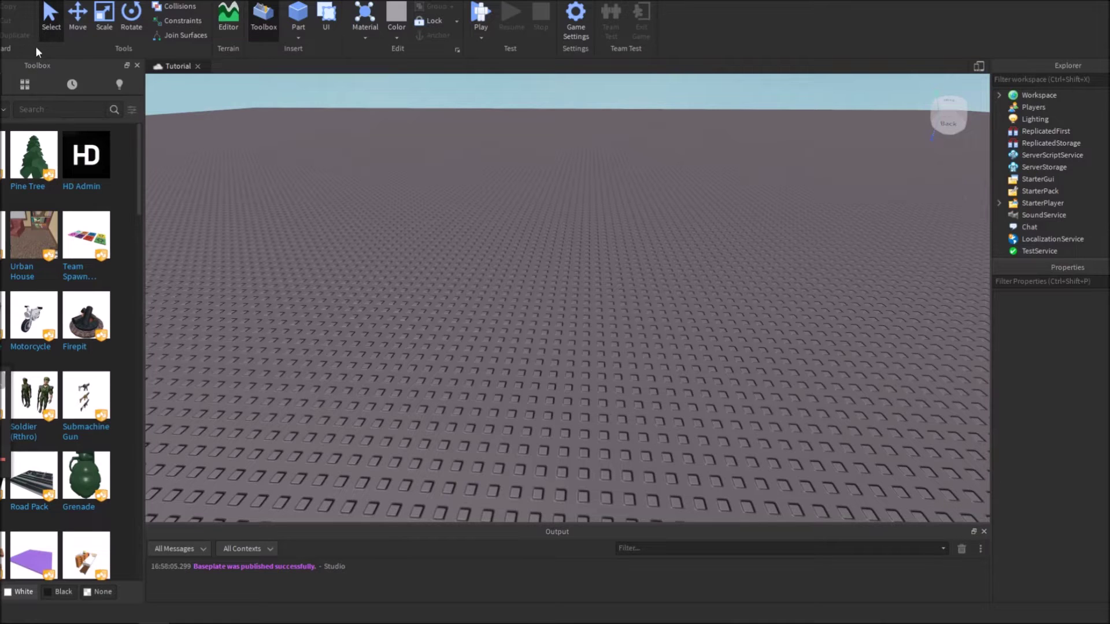
{"action": "left_click", "coordinate": [38, 109]}
{"action": "type", "text": "walking animati"}
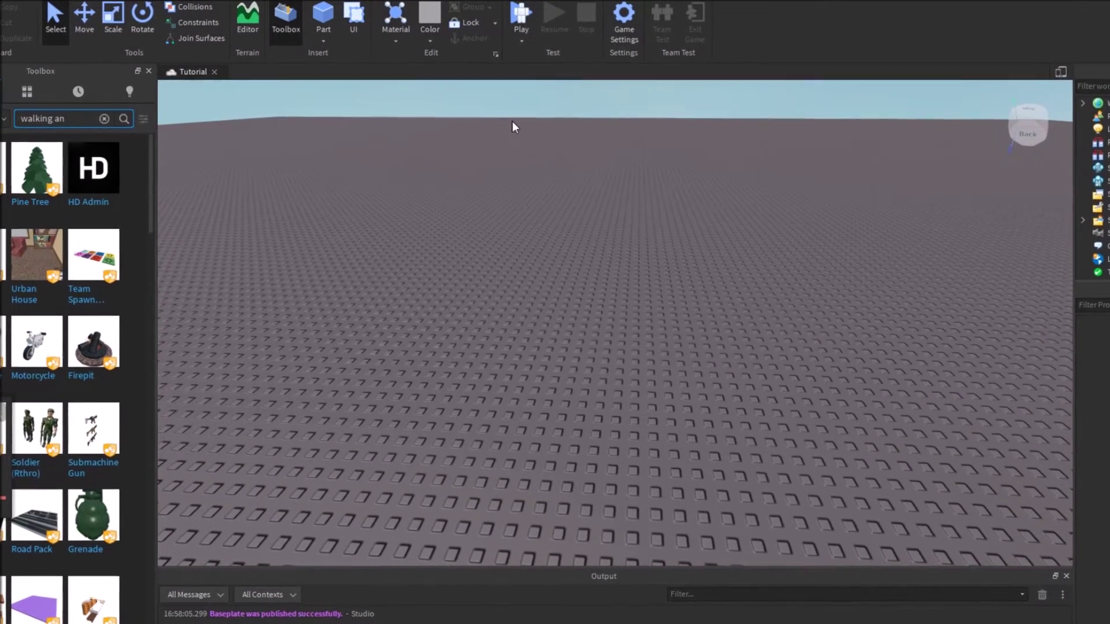
{"action": "type", "text": "on"}
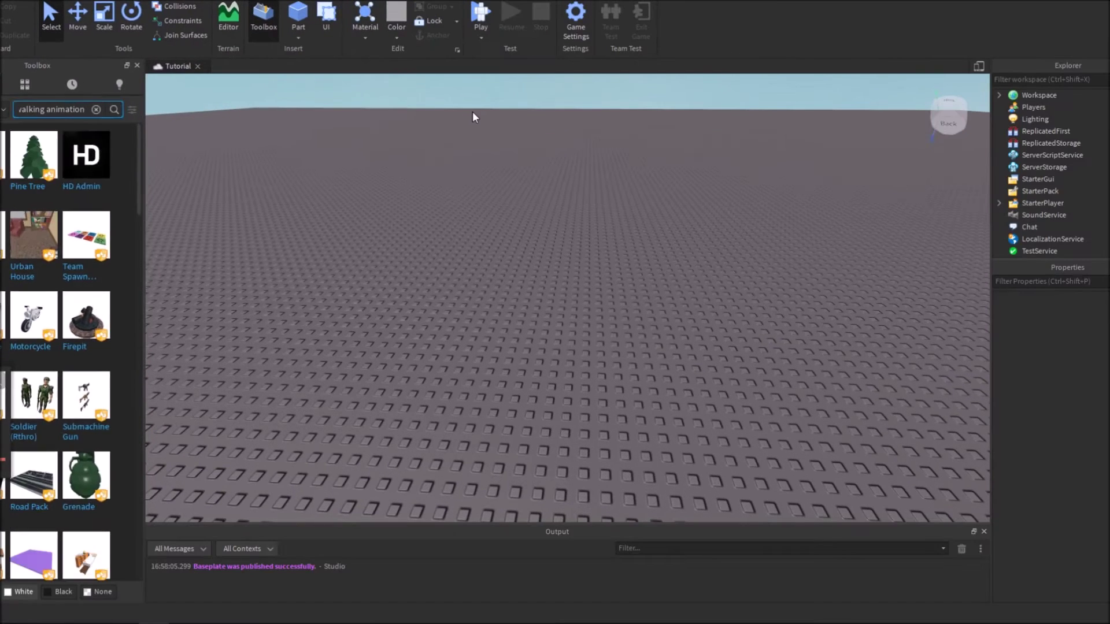
{"action": "key", "text": "Return"}
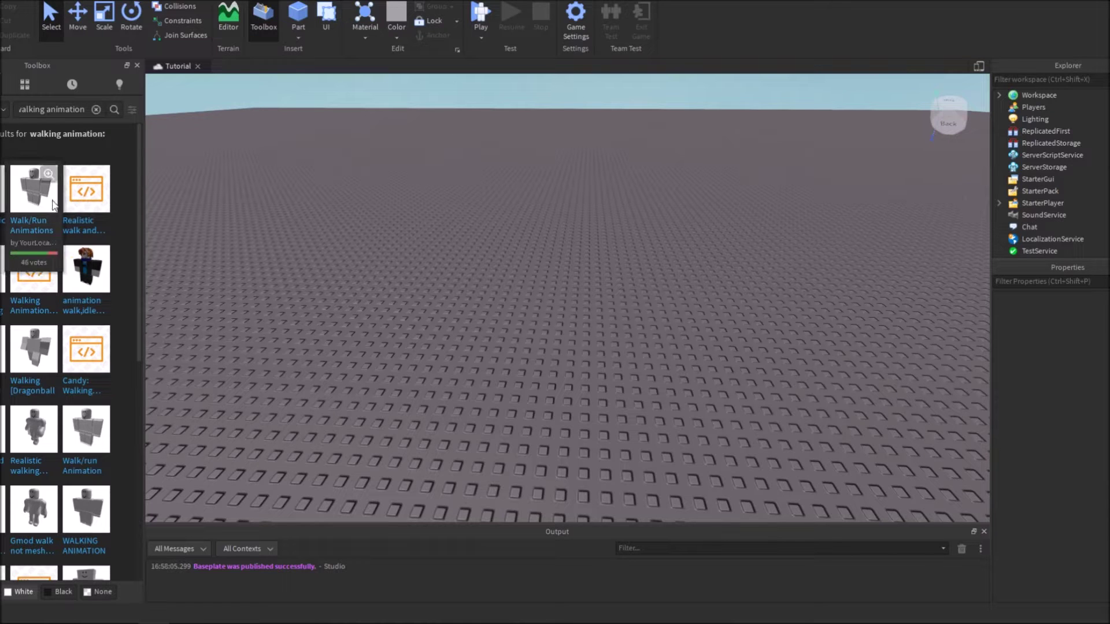
Insert the Walk/Run Animations model from the search results onto the baseplate
{"action": "left_click_drag", "start_coordinate": [64, 225], "coordinate": [524, 276]}
{"action": "key", "text": "w"}
{"action": "right_click_drag", "start_coordinate": [650, 276], "coordinate": [650, 277]}
{"action": "left_click", "coordinate": [650, 277]}
{"action": "scroll", "coordinate": [650, 276], "scroll_direction": "up", "scroll_amount": 5}
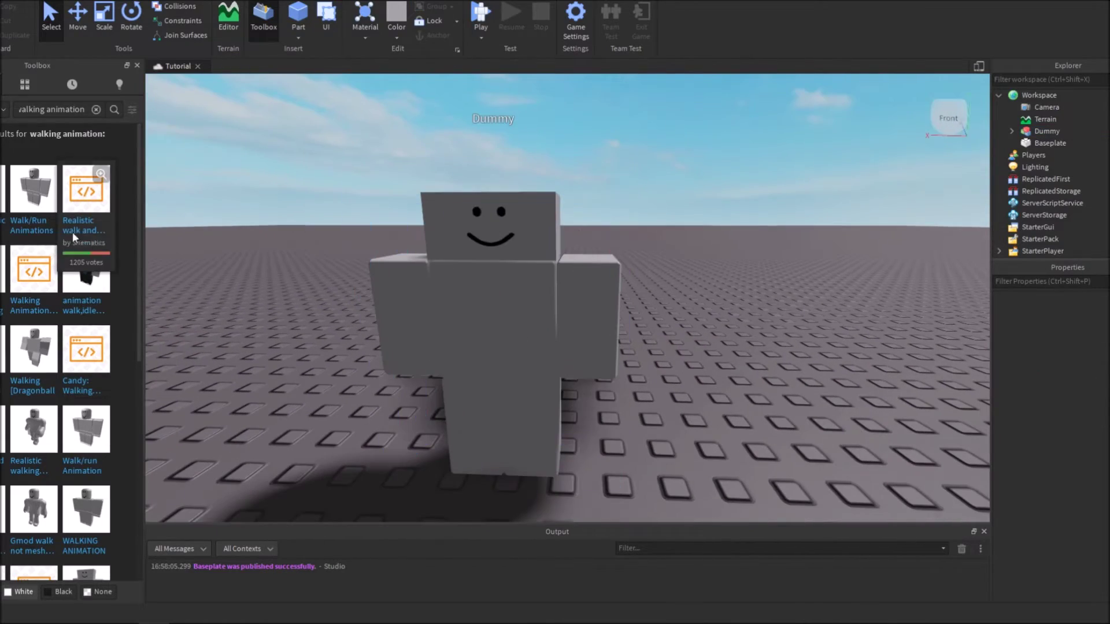
Examine the inserted dummy rig on the baseplate from near and far
{"action": "left_click", "coordinate": [469, 344]}
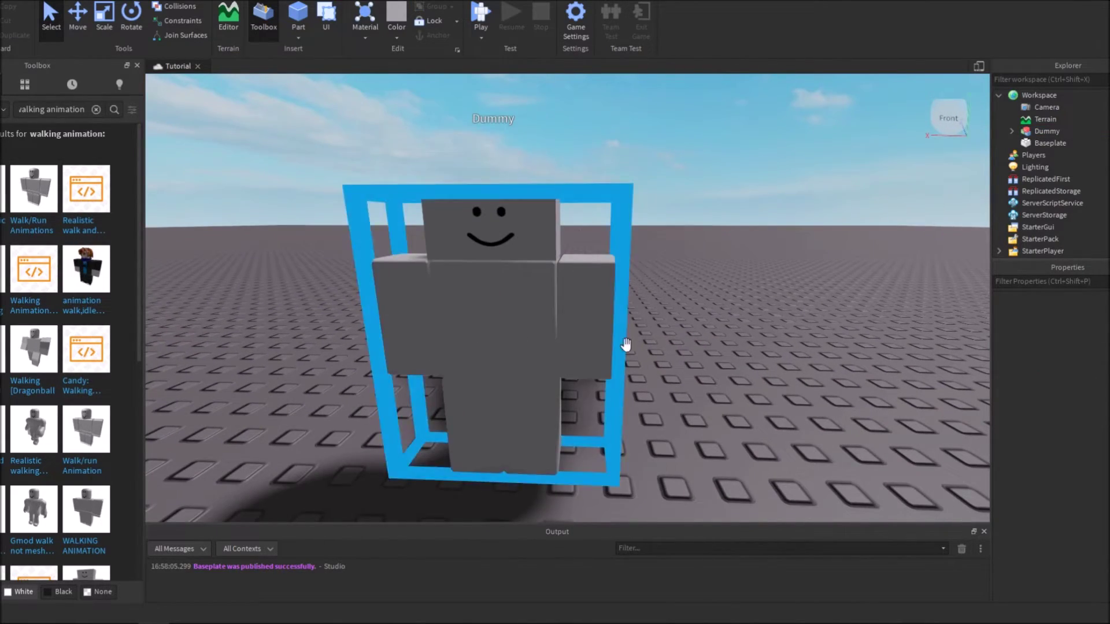
{"action": "left_click", "coordinate": [699, 370]}
{"action": "scroll", "coordinate": [699, 370], "scroll_direction": "down", "scroll_amount": 5}
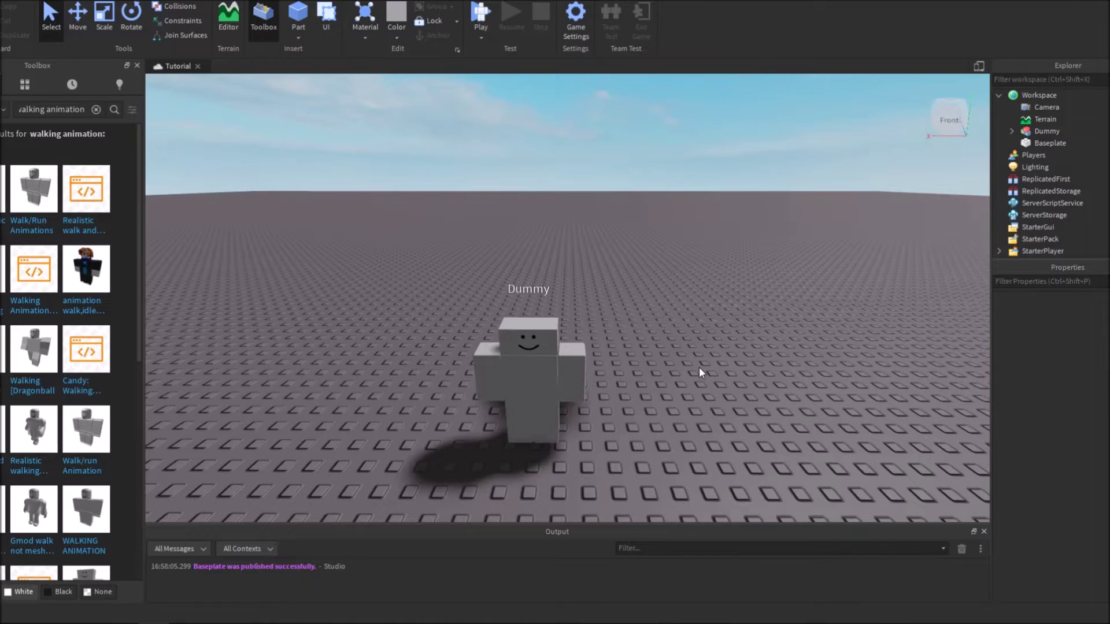
{"action": "right_click_drag", "start_coordinate": [699, 368], "coordinate": [699, 368]}
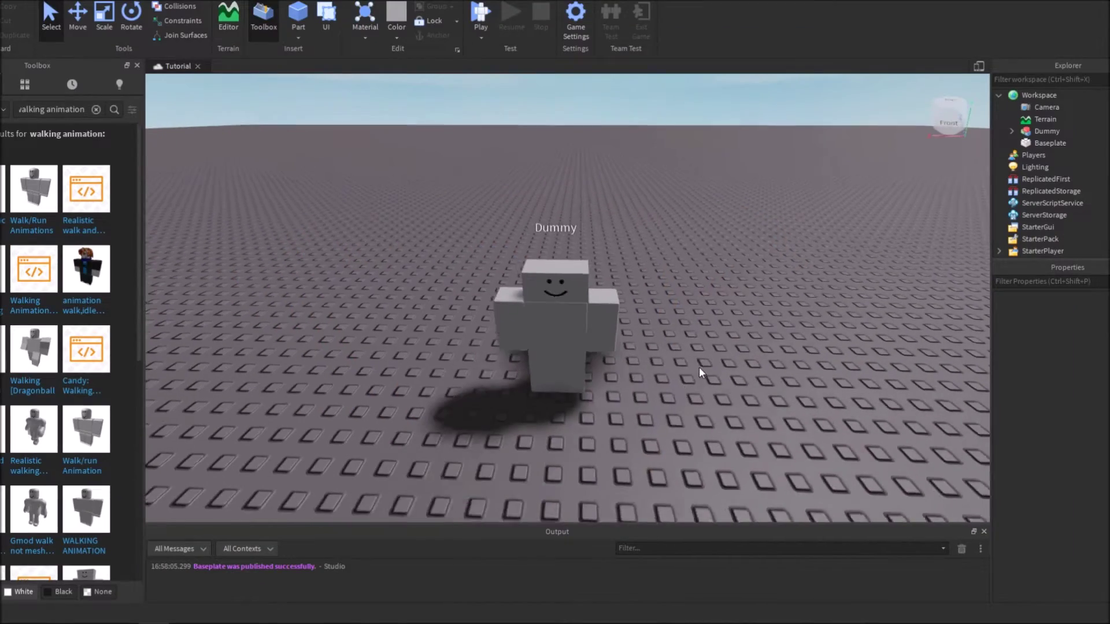
{"action": "scroll", "coordinate": [665, 364], "scroll_direction": "down", "scroll_amount": 1}
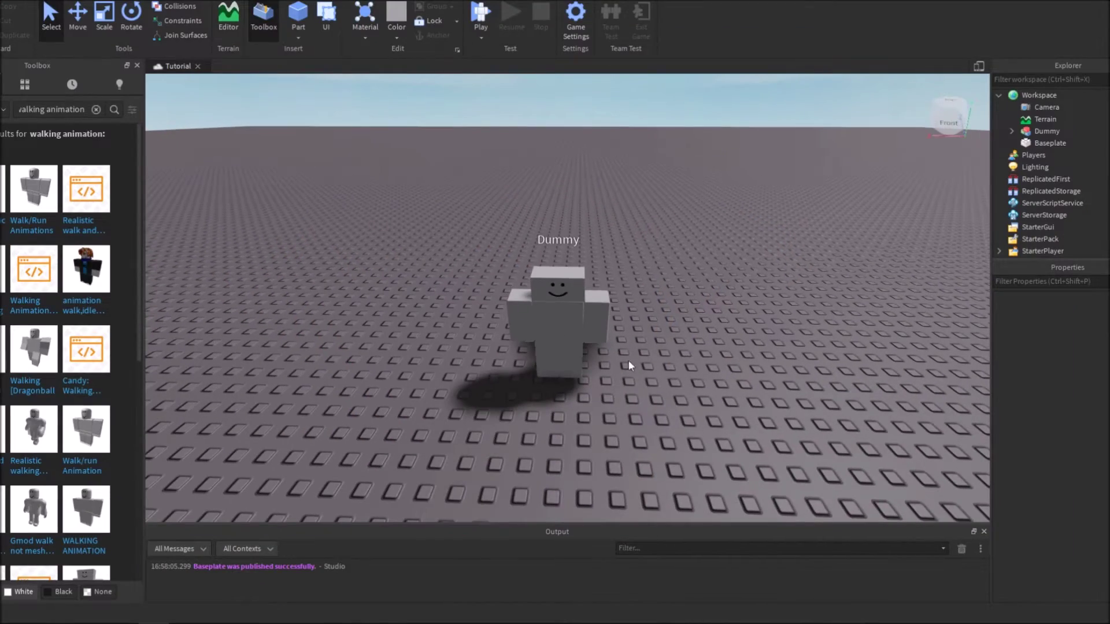
{"action": "left_click", "coordinate": [581, 358]}
{"action": "left_click", "coordinate": [689, 313]}
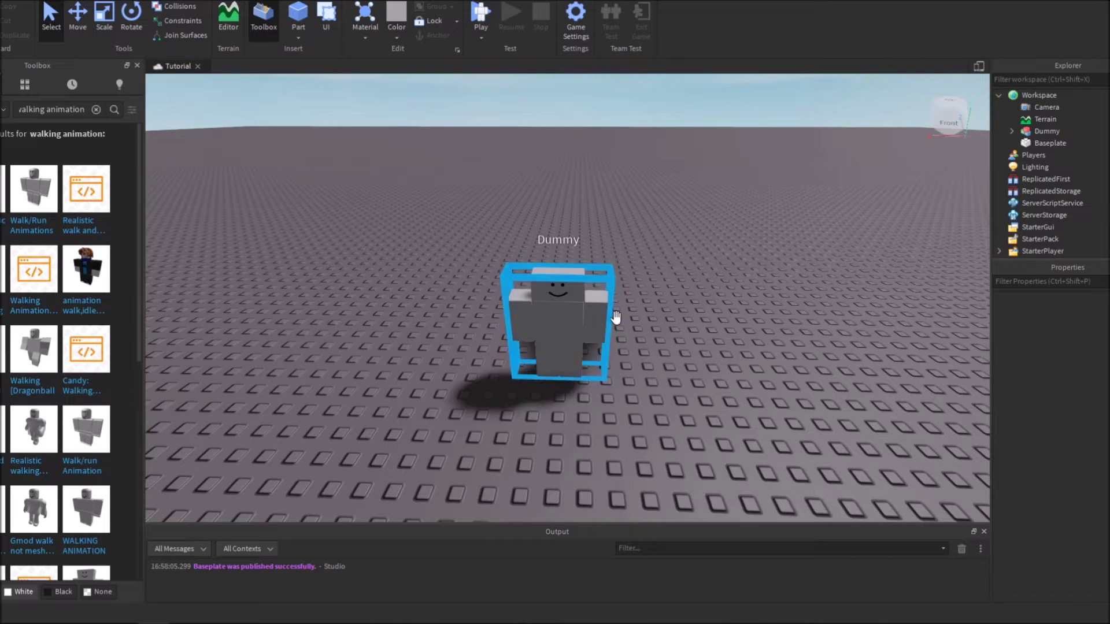
{"action": "scroll", "coordinate": [705, 307], "scroll_direction": "up", "scroll_amount": 3}
{"action": "right_click_drag", "start_coordinate": [705, 307], "coordinate": [705, 308]}
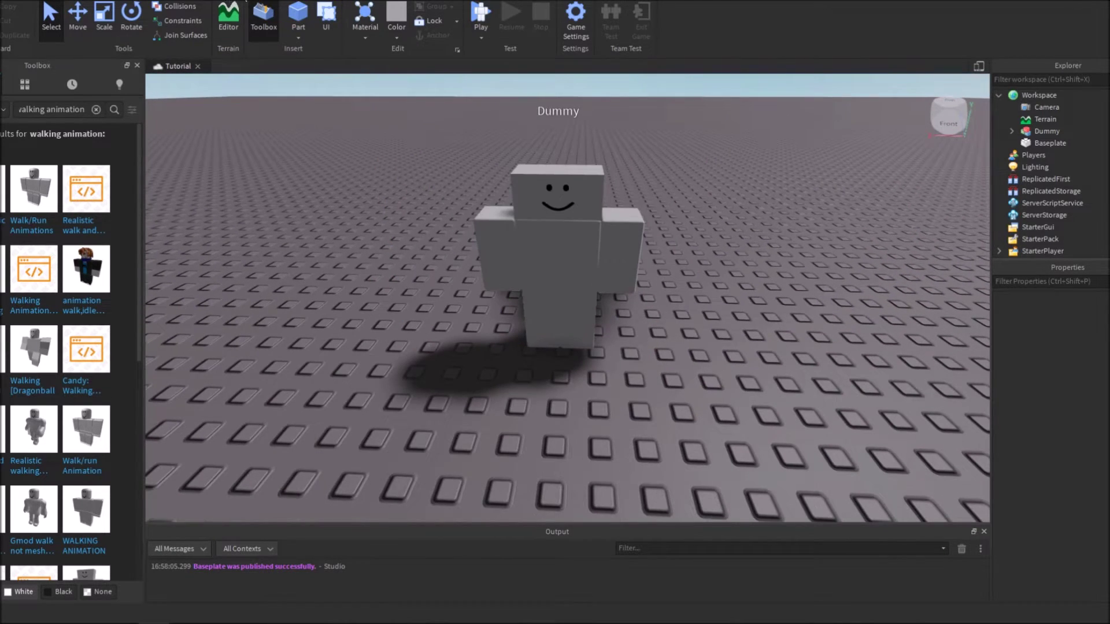
Start the legacy Animation Editor and choose the Dummy as the rig to animate
{"action": "left_click", "coordinate": [247, 1]}
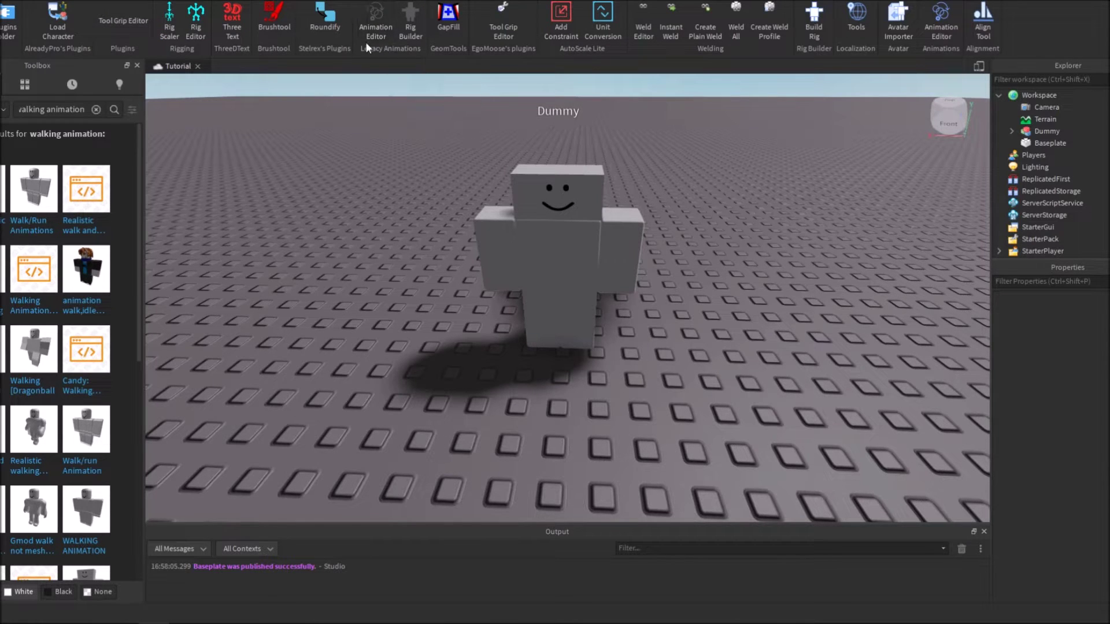
{"action": "left_click", "coordinate": [374, 29]}
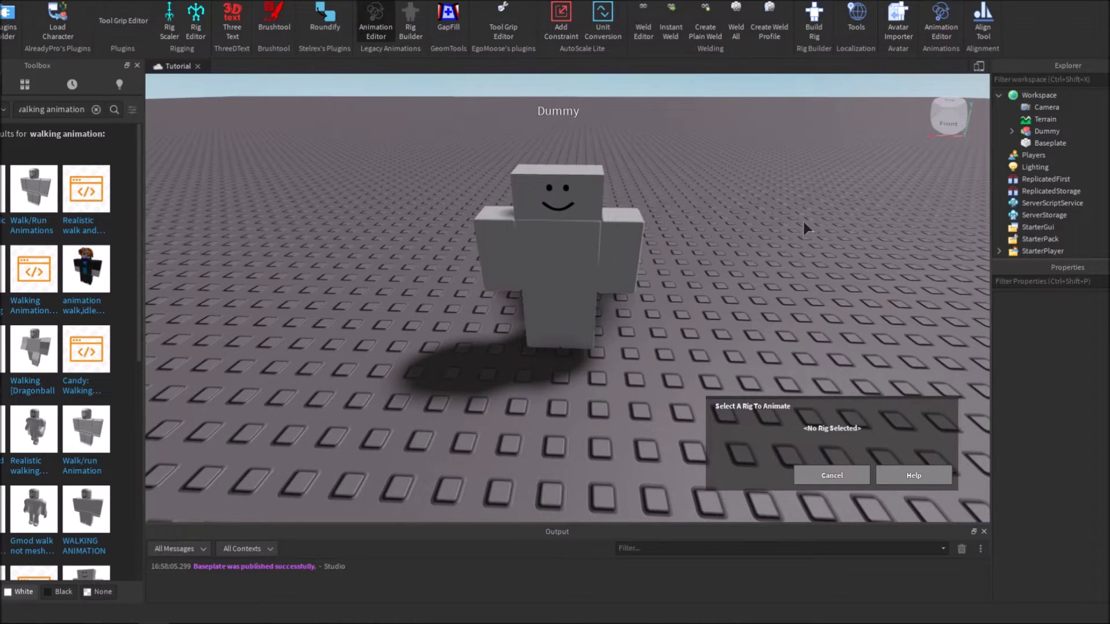
{"action": "right_click_drag", "start_coordinate": [803, 222], "coordinate": [751, 252]}
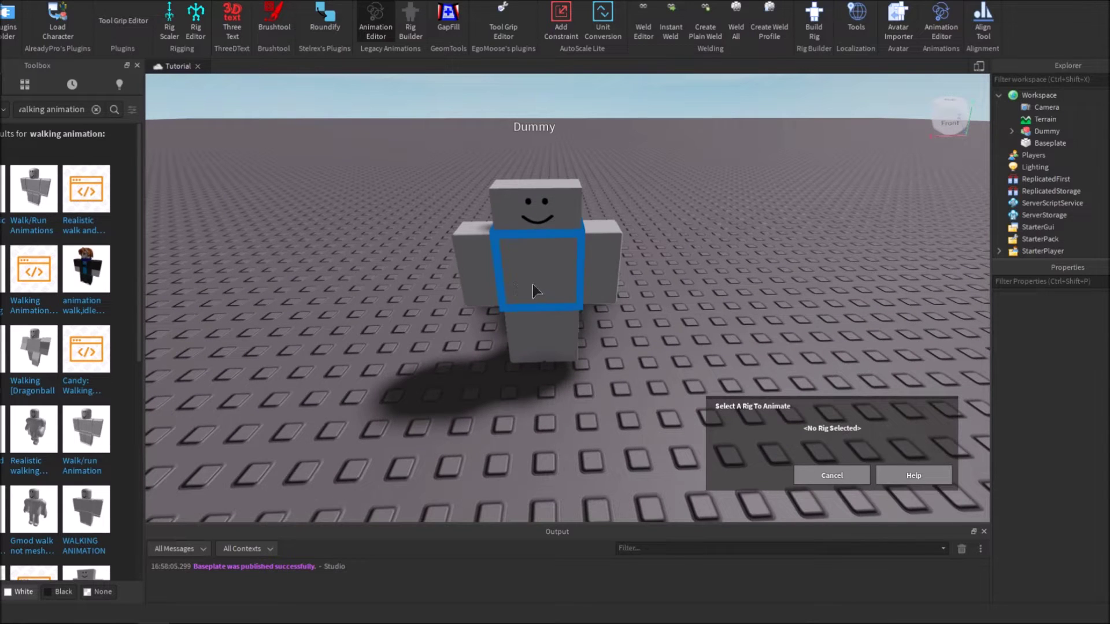
{"action": "left_click", "coordinate": [526, 266]}
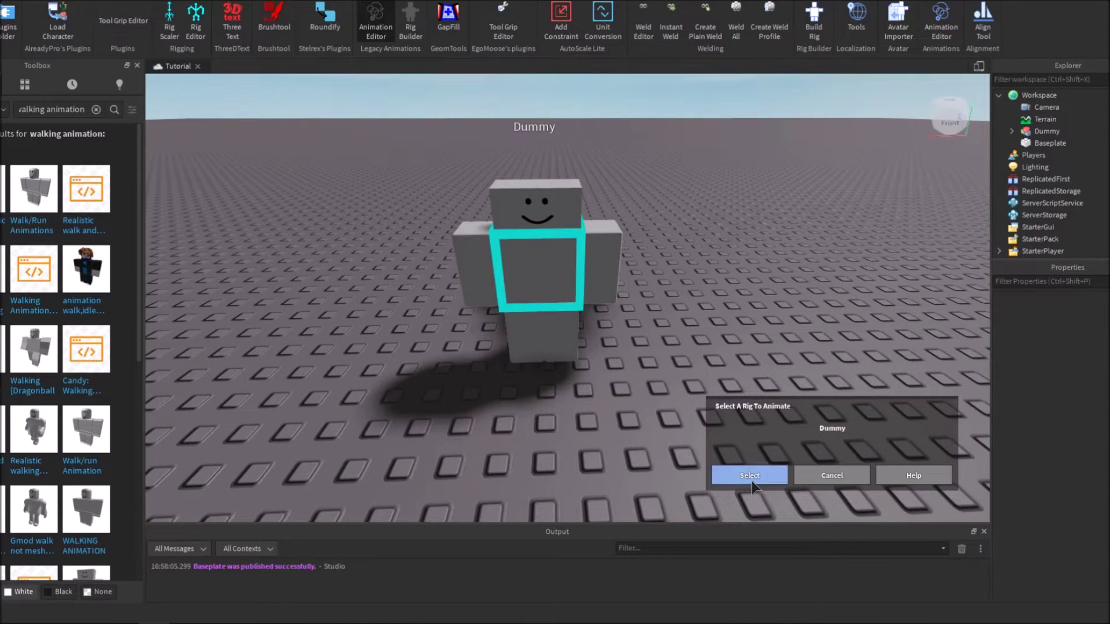
{"action": "left_click", "coordinate": [751, 481]}
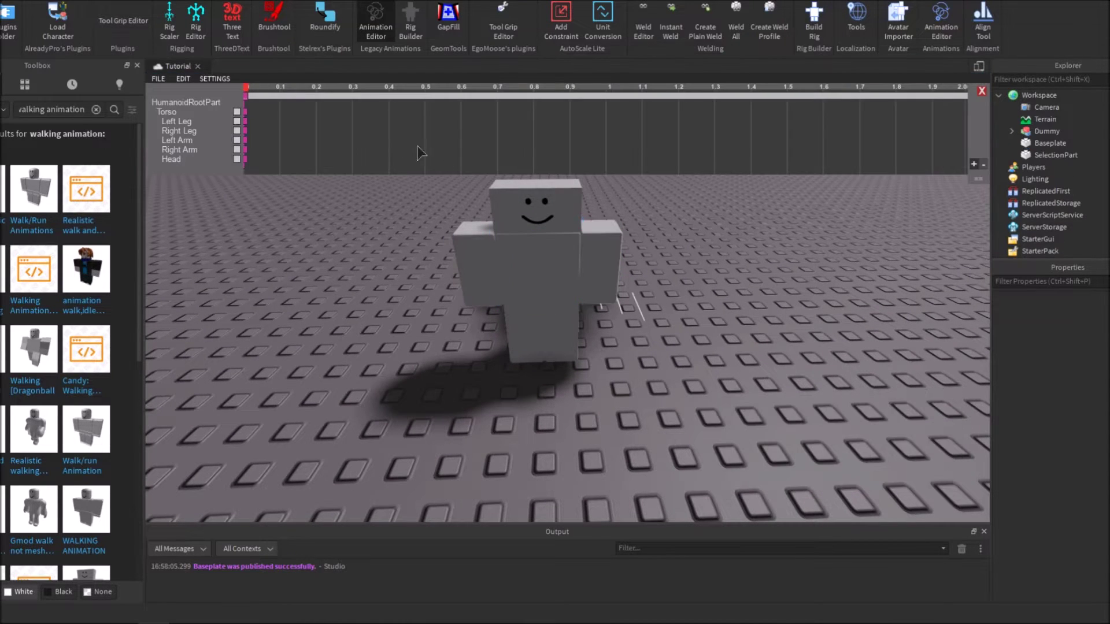
Load the rig's saved Automatic Save animation into the animation editor
{"action": "left_click", "coordinate": [157, 79]}
{"action": "left_click", "coordinate": [178, 138]}
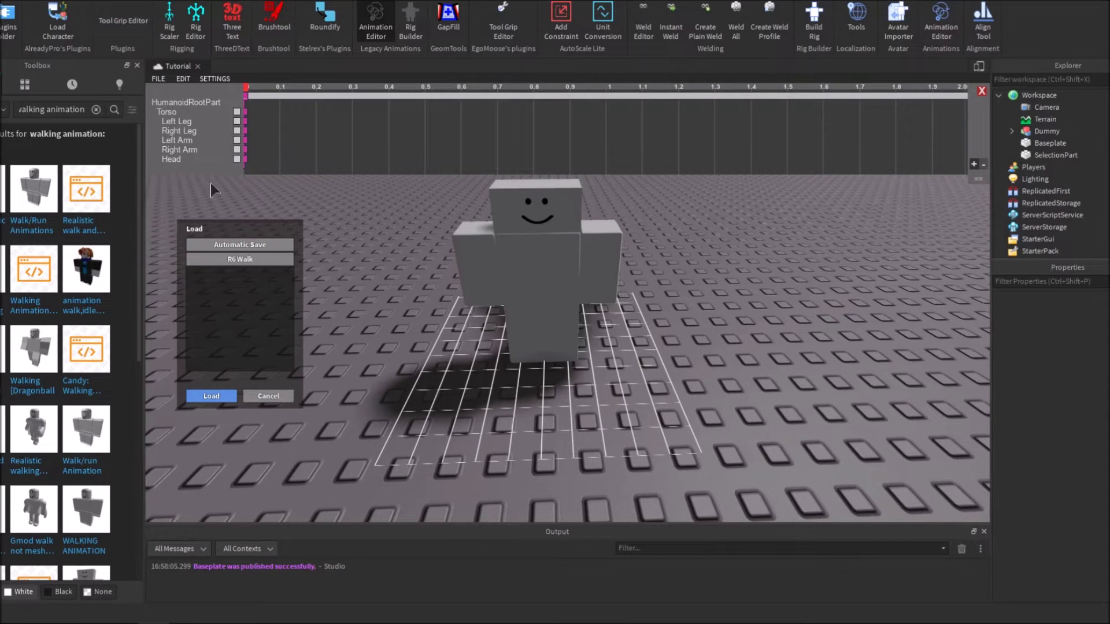
{"action": "left_click", "coordinate": [238, 248]}
{"action": "left_click", "coordinate": [203, 397]}
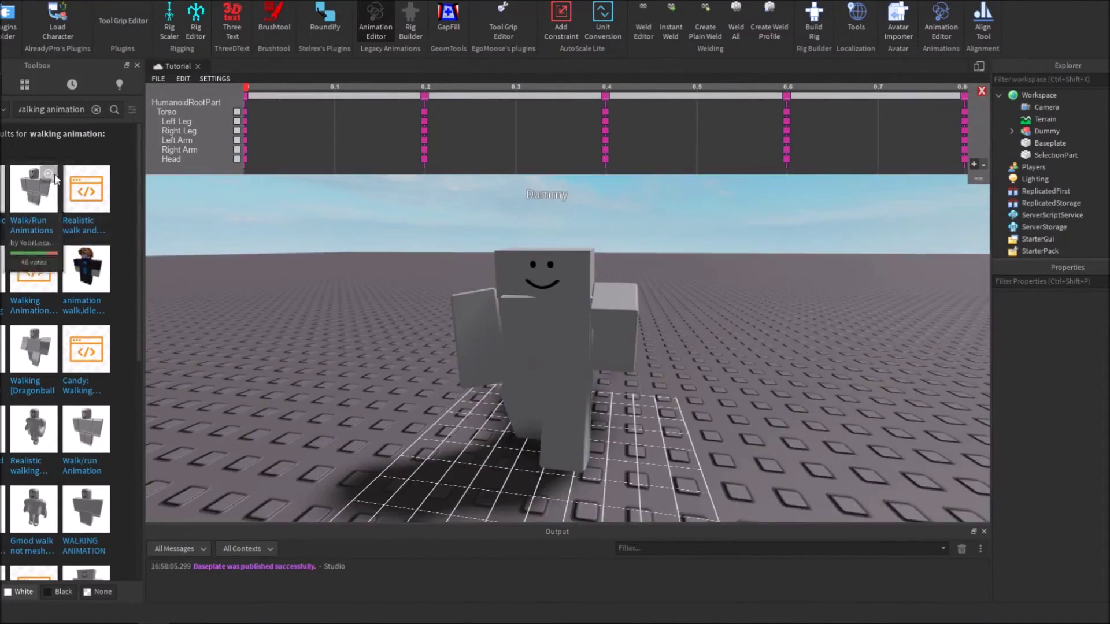
Play the loaded walk animation on the dummy as a preview and return to the editor
{"action": "left_click", "coordinate": [156, 79]}
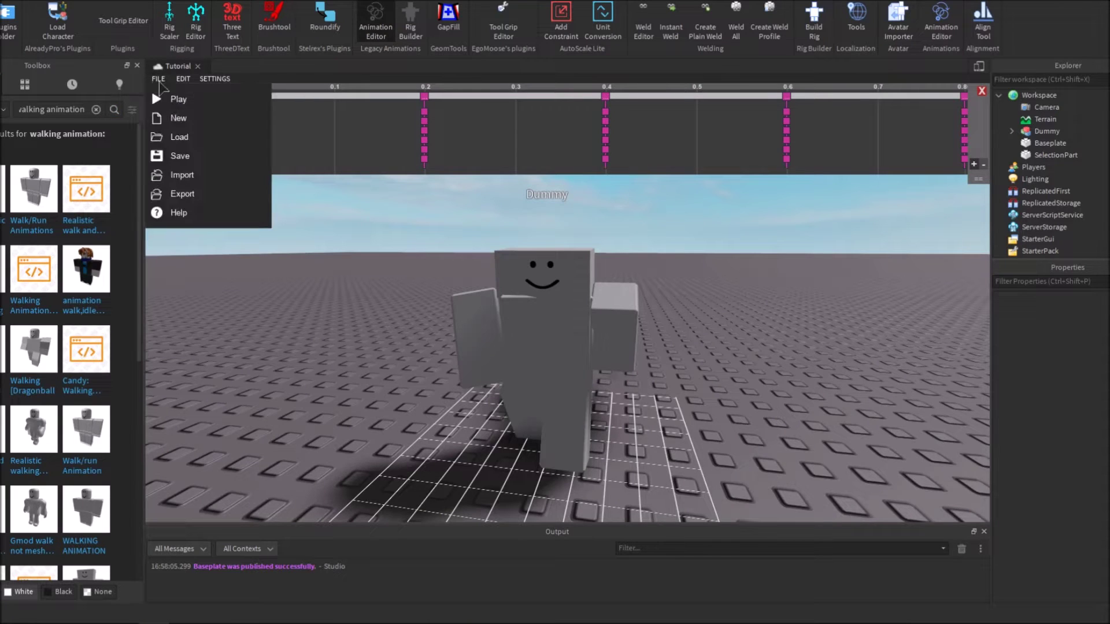
{"action": "left_click", "coordinate": [179, 100]}
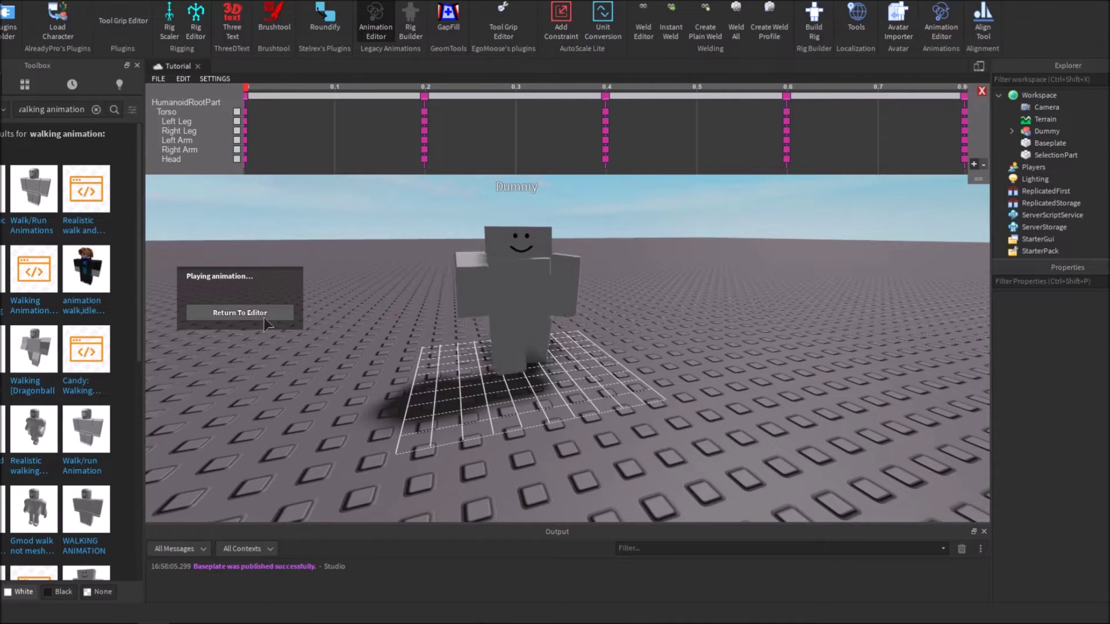
{"action": "left_click", "coordinate": [212, 313]}
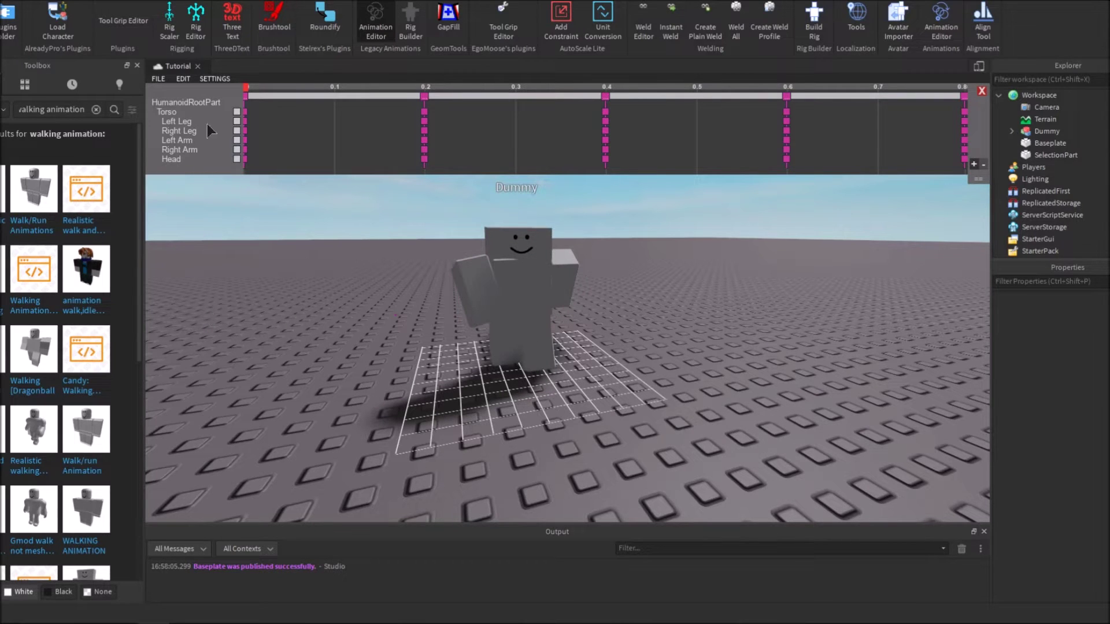
Export the walk animation to Roblox as an asset titled WalkTutorial with the description Cool, and submit it
{"action": "left_click", "coordinate": [155, 80]}
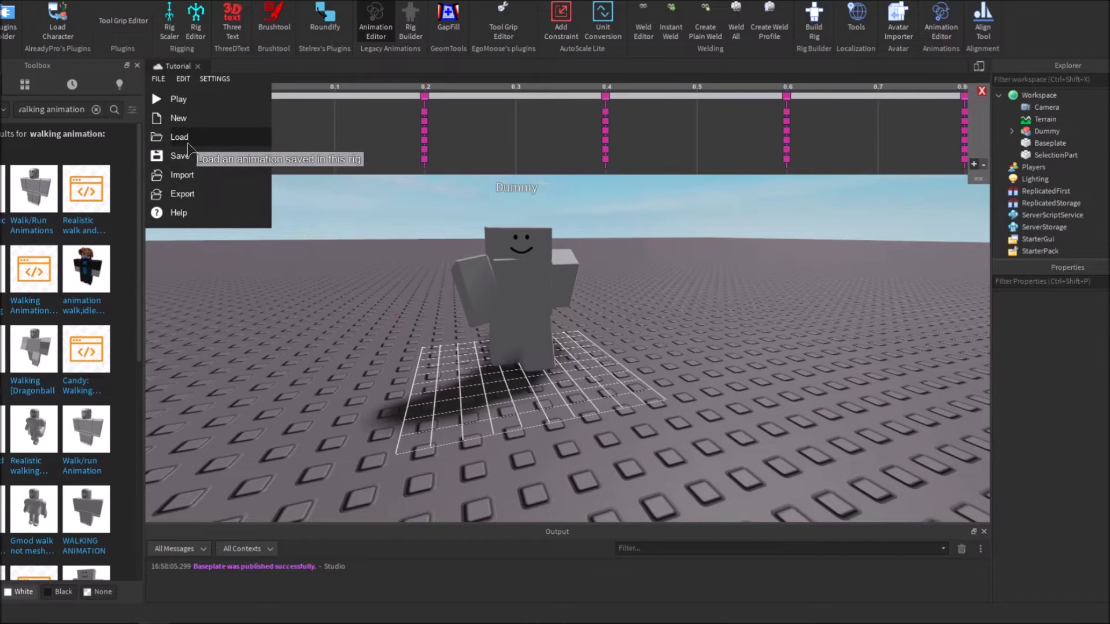
{"action": "left_click", "coordinate": [184, 176]}
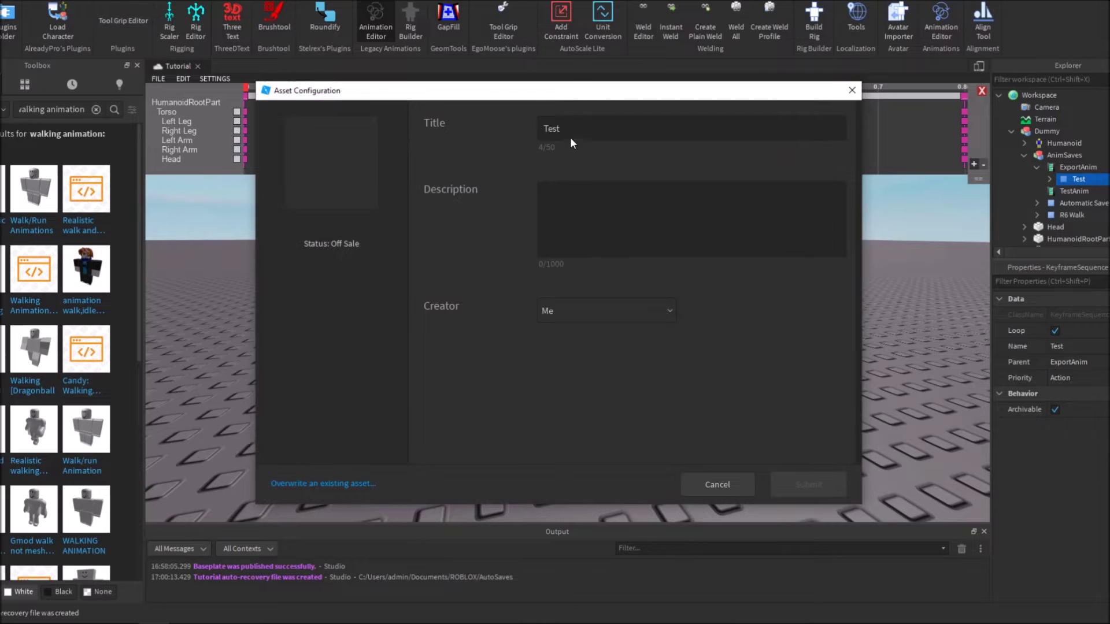
{"action": "left_click", "coordinate": [569, 131]}
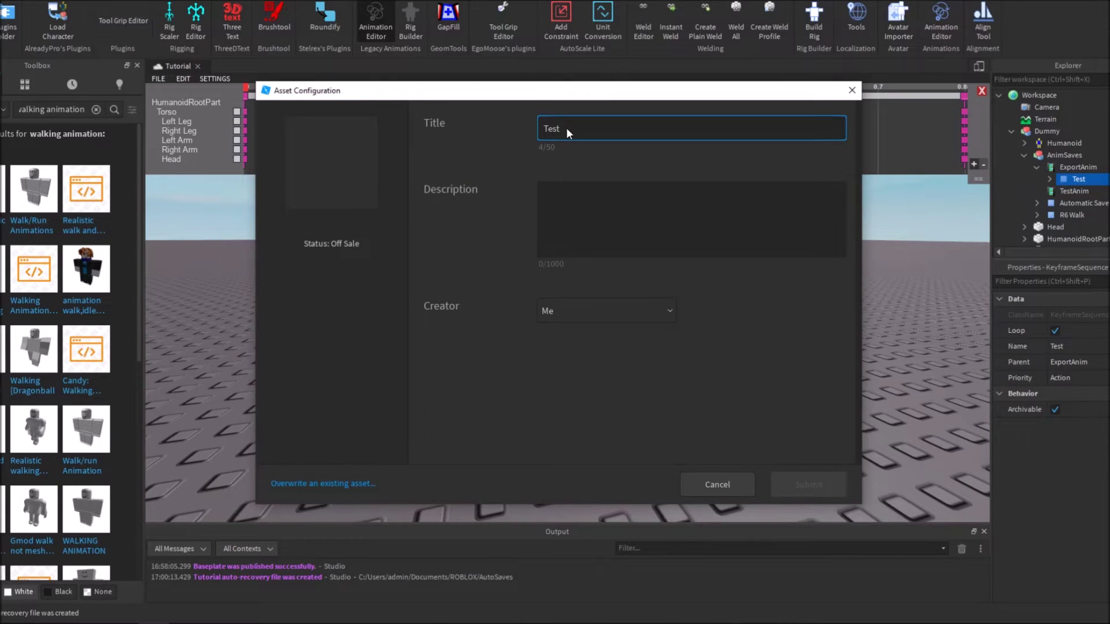
{"action": "key", "text": "BackSpace"}
{"action": "key", "text": "BackSpace"}
{"action": "key", "text": "BackSpace"}
{"action": "type", "text": "W"}
{"action": "left_click", "coordinate": [575, 206]}
{"action": "type", "text": "Cool"}
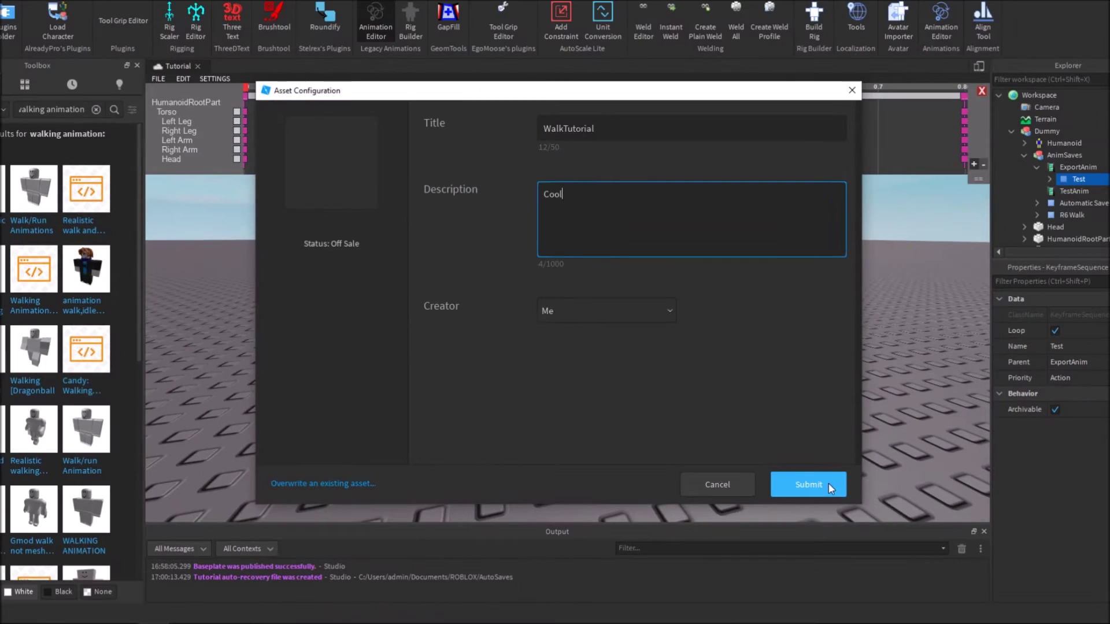
{"action": "left_click", "coordinate": [807, 485]}
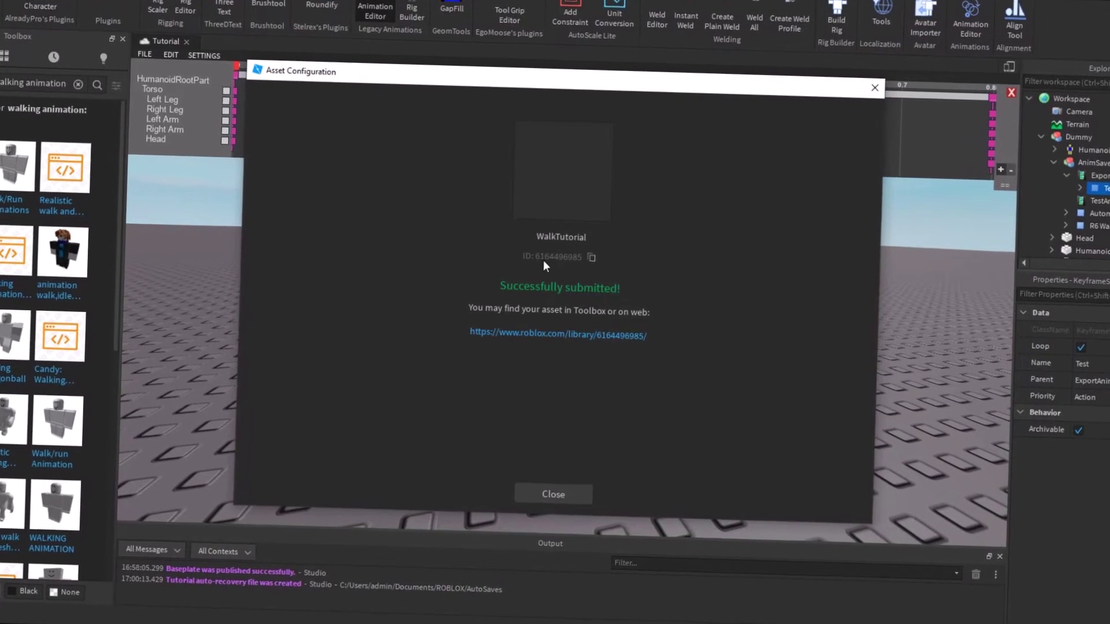
Copy the submitted WalkTutorial asset's ID, then close the asset confirmation and exit the legacy Animation Editor
{"action": "left_click", "coordinate": [589, 257]}
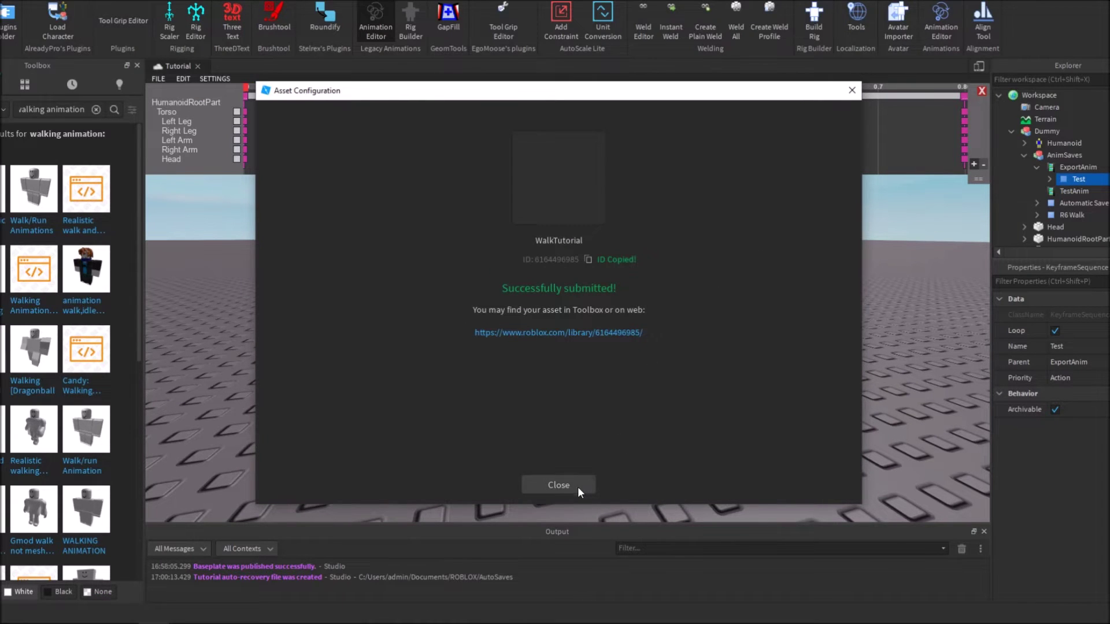
{"action": "left_click", "coordinate": [558, 485]}
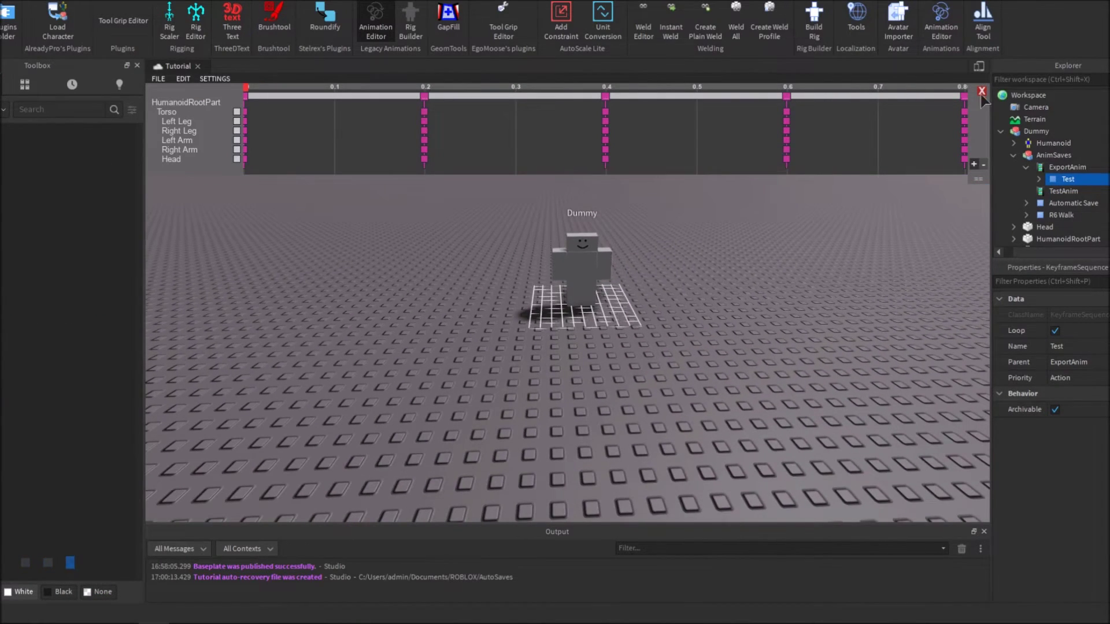
{"action": "left_click", "coordinate": [981, 93]}
{"action": "left_click", "coordinate": [621, 316]}
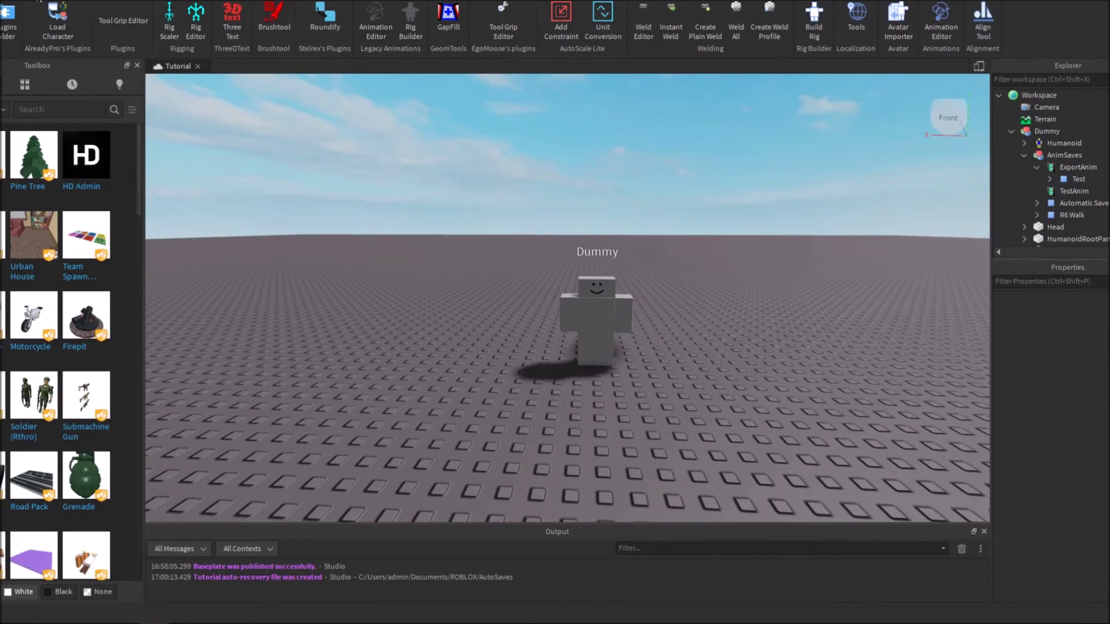
Start a playtest and move the character around with some walking and jumping
{"action": "key", "text": "F5"}
{"action": "key", "text": "s"}
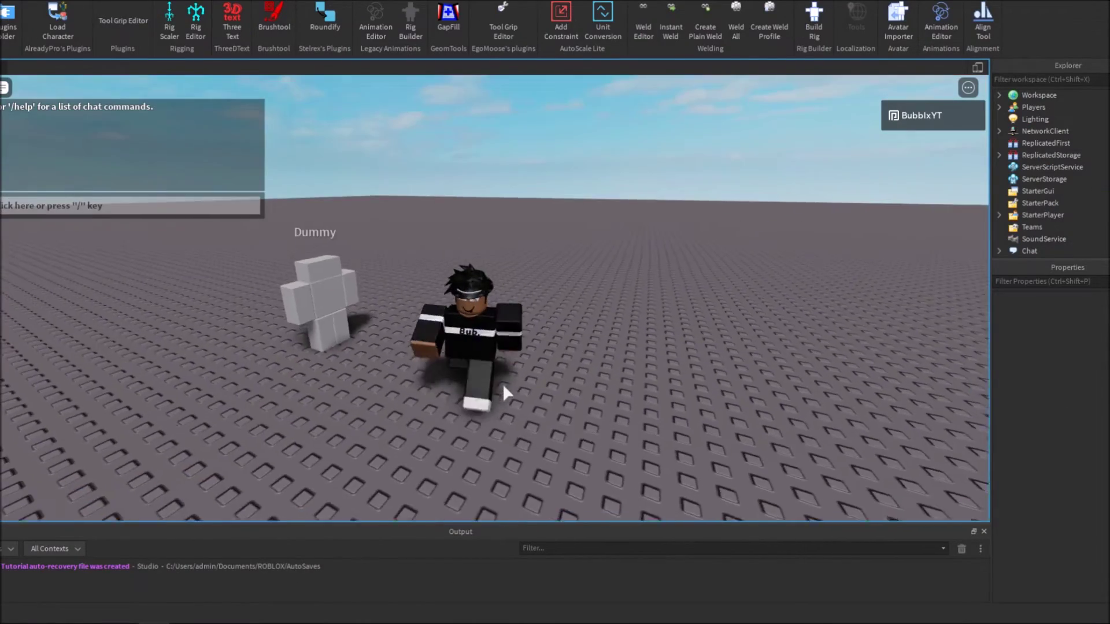
{"action": "key", "text": "a"}
{"action": "key", "text": "d"}
{"action": "right_click_drag", "start_coordinate": [501, 383], "coordinate": [502, 383]}
{"action": "key", "text": "w"}
{"action": "key", "text": "space"}
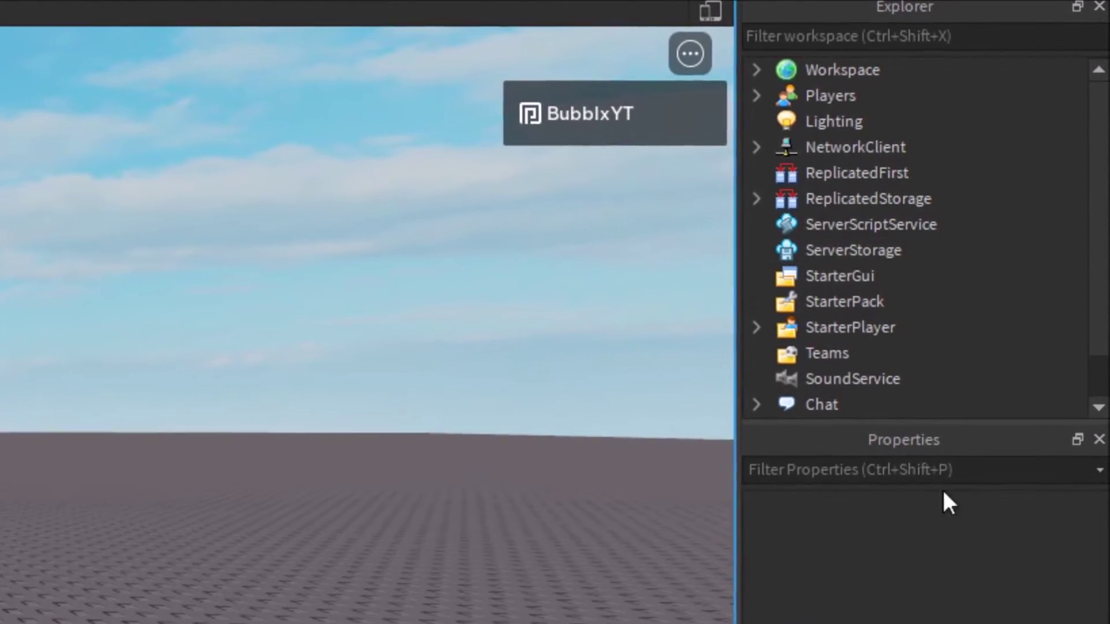
Enlarge the Explorer and expand the player's character model in the running game's Workspace
{"action": "left_click_drag", "start_coordinate": [919, 422], "coordinate": [892, 590]}
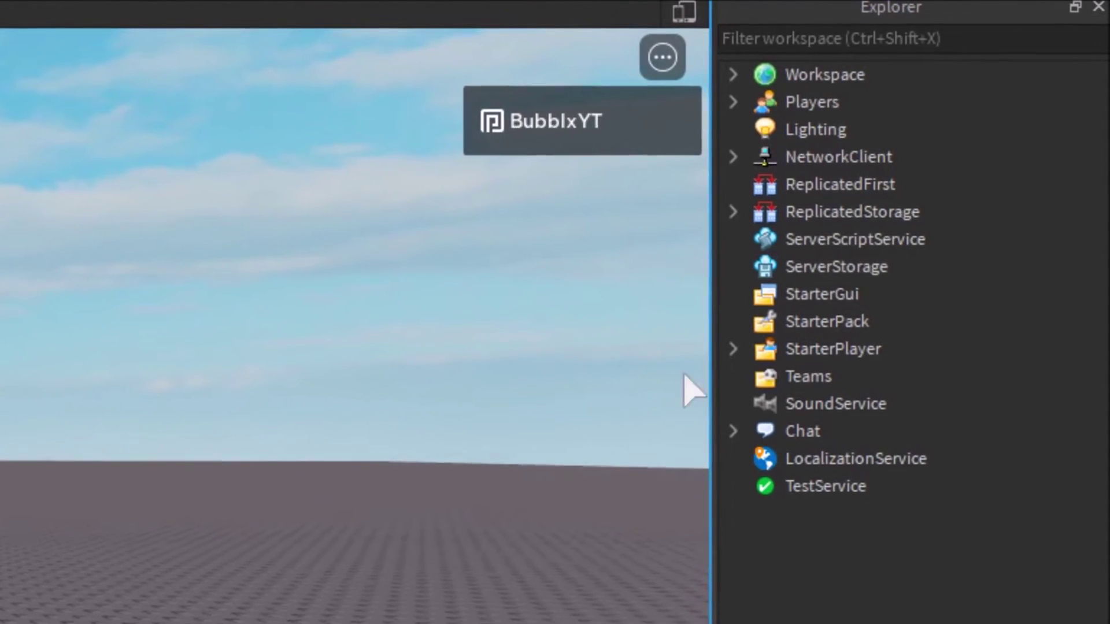
{"action": "left_click", "coordinate": [718, 78]}
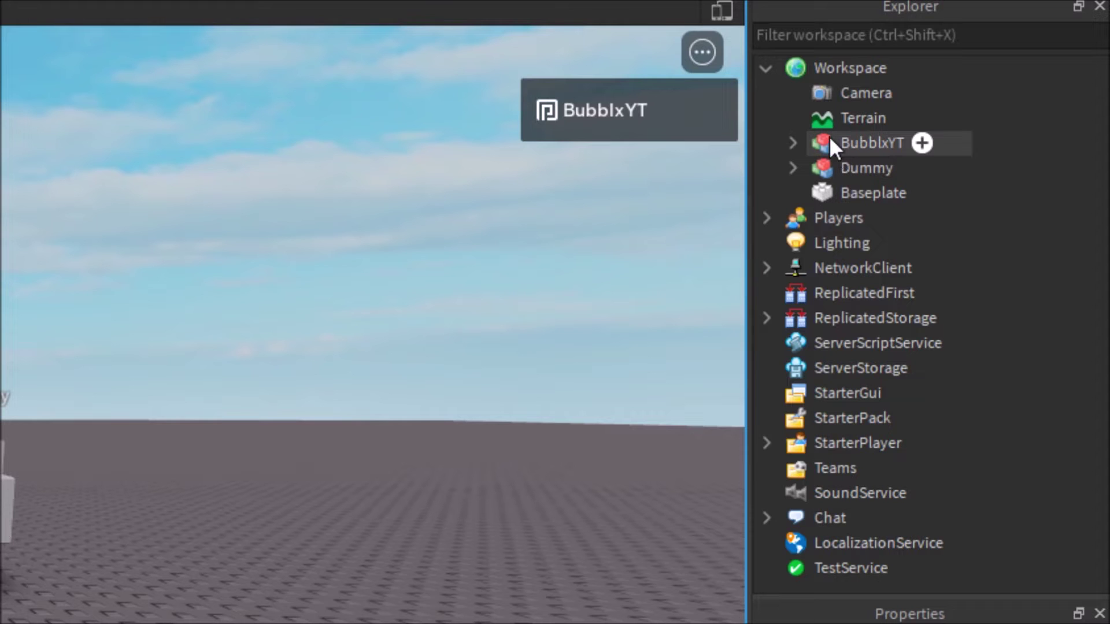
{"action": "left_click", "coordinate": [796, 143]}
{"action": "scroll", "coordinate": [896, 254], "scroll_direction": "down", "scroll_amount": 1}
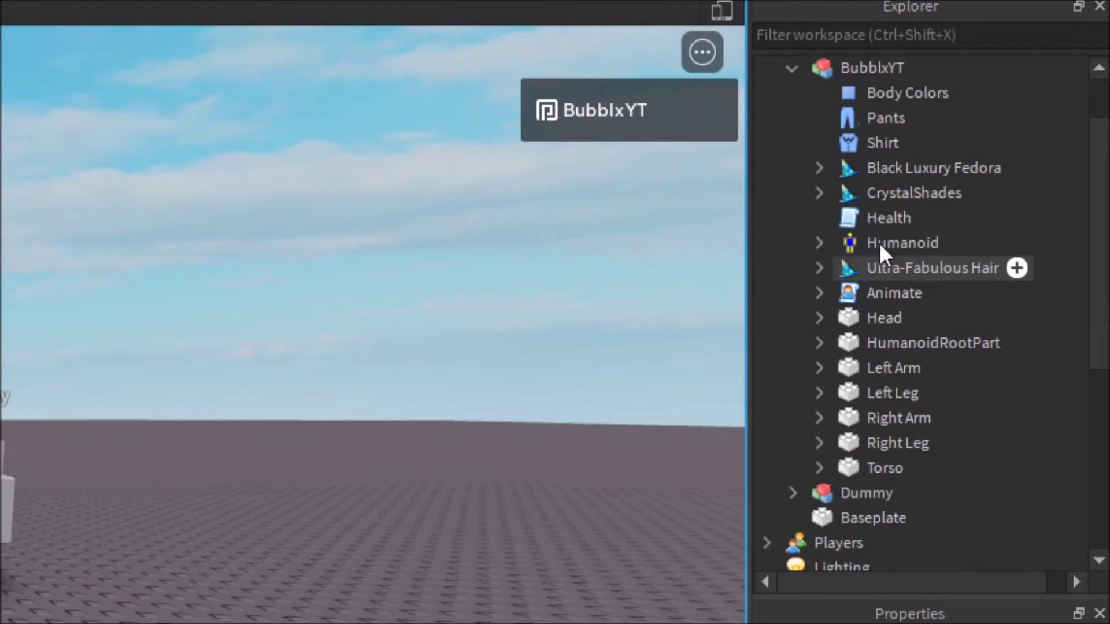
{"action": "left_click_drag", "start_coordinate": [1048, 89], "coordinate": [935, 478]}
{"action": "left_click", "coordinate": [893, 67]}
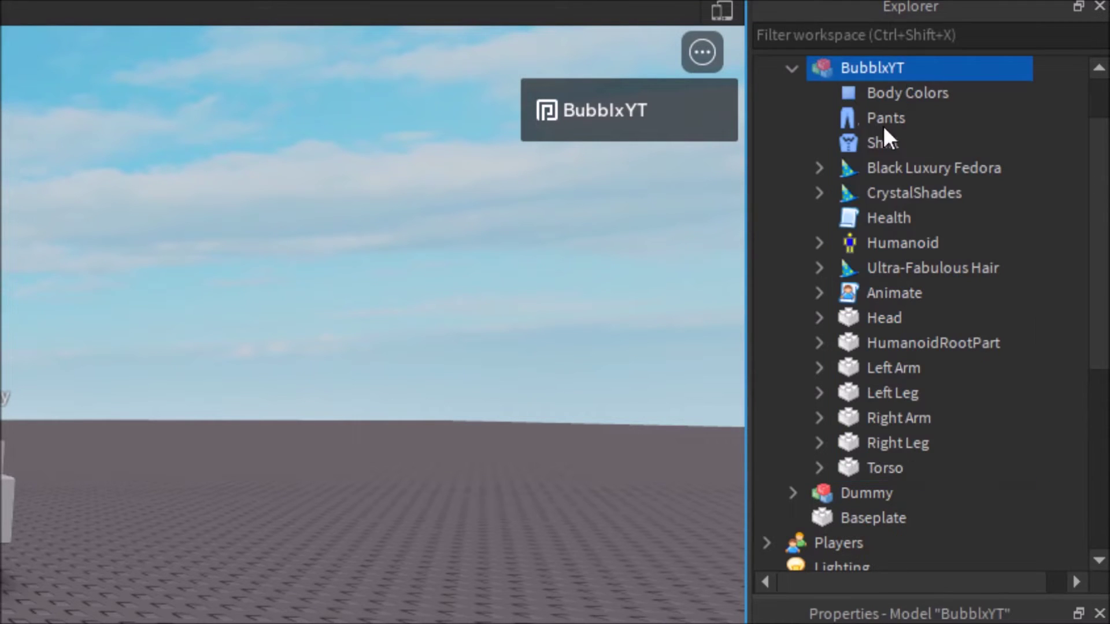
{"action": "left_click", "coordinate": [872, 197]}
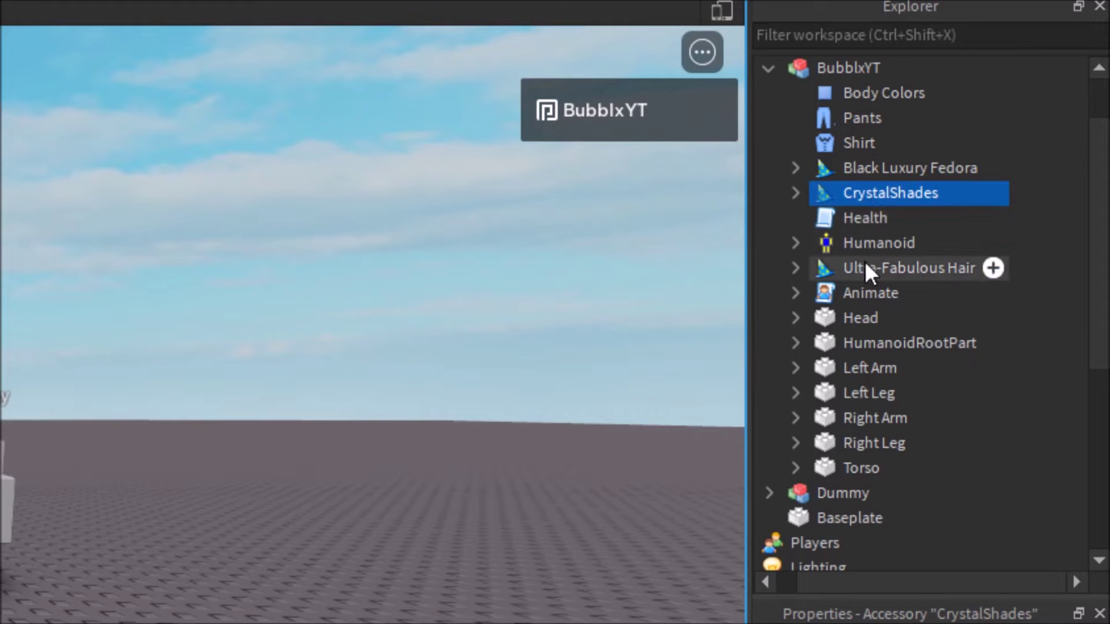
Copy the Animate script with its child values from the player's character model and stop the playtest
{"action": "left_click", "coordinate": [857, 294]}
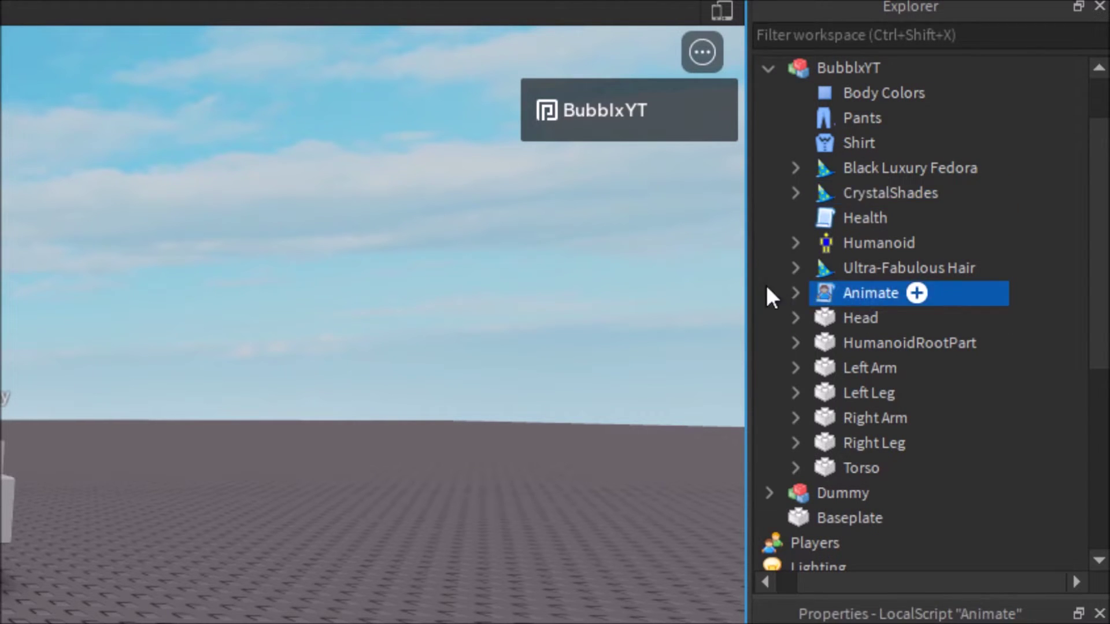
{"action": "left_click", "coordinate": [796, 293]}
{"action": "left_click_drag", "start_coordinate": [1065, 291], "coordinate": [938, 515]}
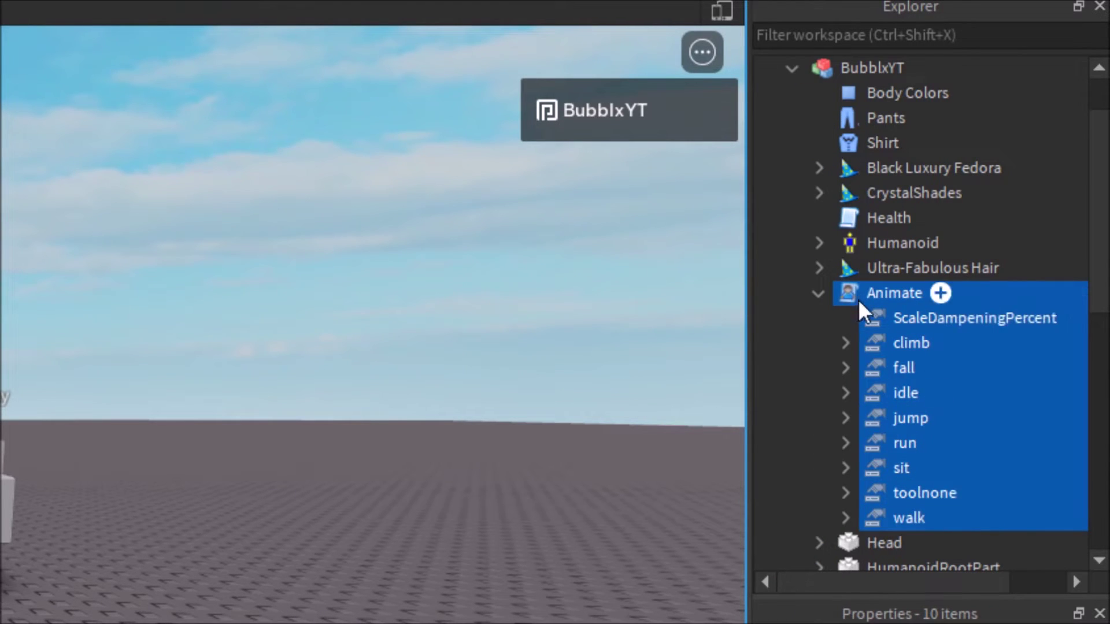
{"action": "left_click", "coordinate": [886, 293]}
{"action": "left_click", "coordinate": [886, 294]}
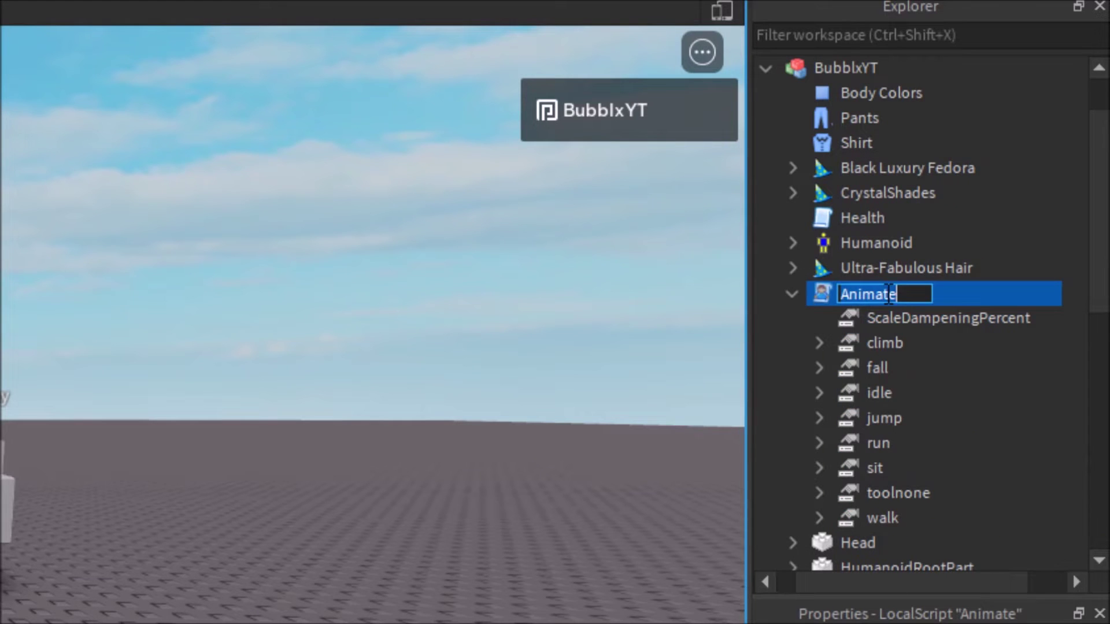
{"action": "left_click", "coordinate": [943, 291]}
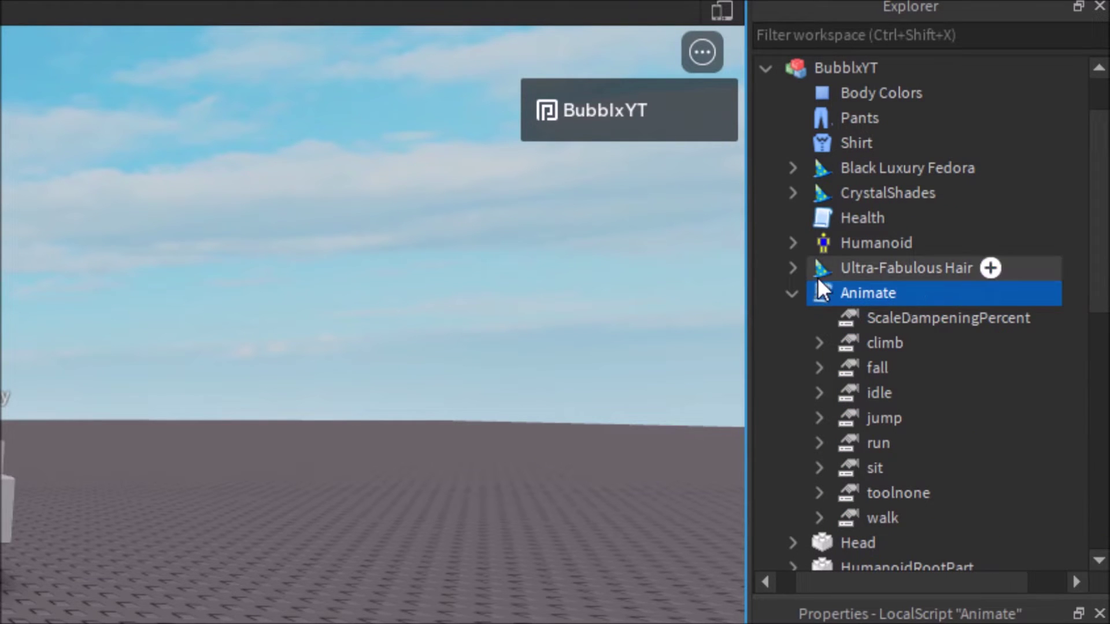
{"action": "right_click", "coordinate": [853, 294]}
{"action": "left_click", "coordinate": [880, 379]}
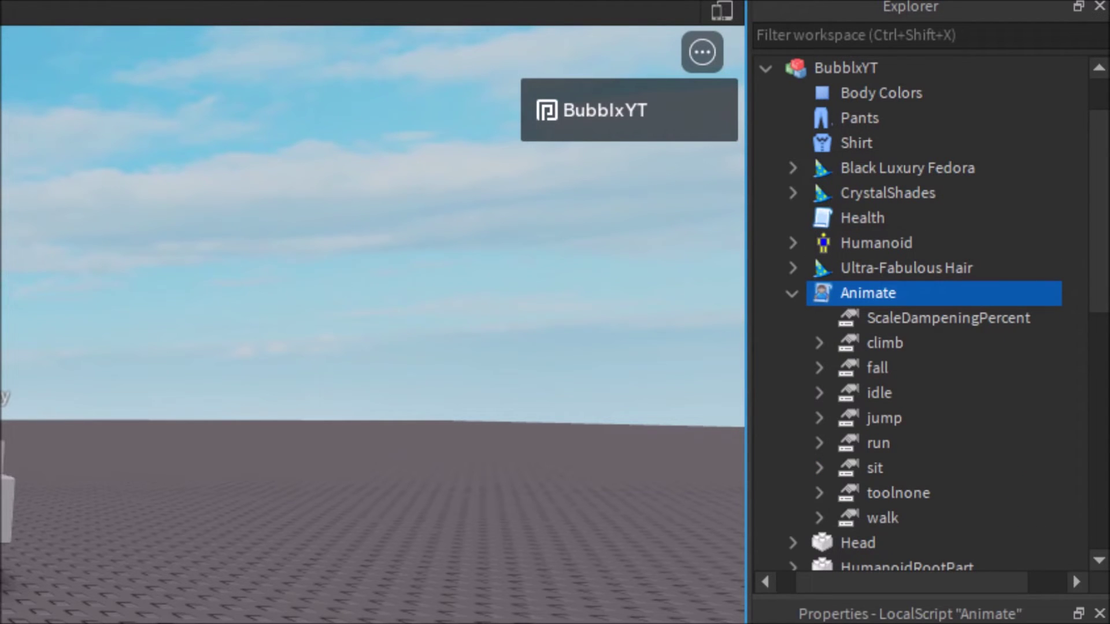
{"action": "key", "text": "shift+F5"}
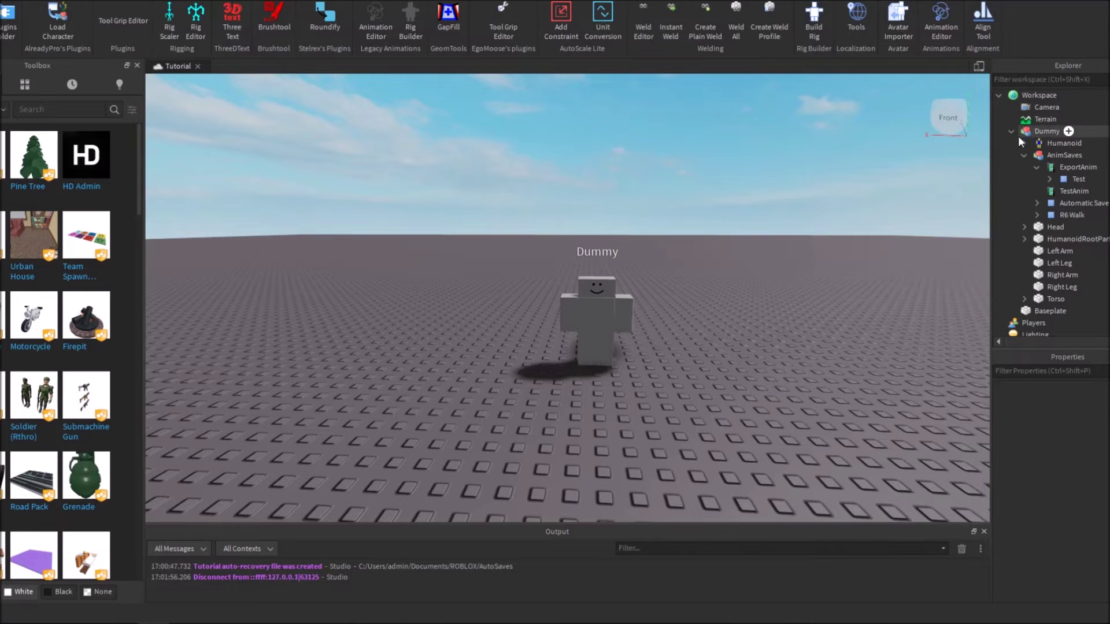
Delete the Dummy model from the Workspace
{"action": "left_click", "coordinate": [1011, 131]}
{"action": "left_click", "coordinate": [1042, 131]}
{"action": "right_click", "coordinate": [1042, 131]}
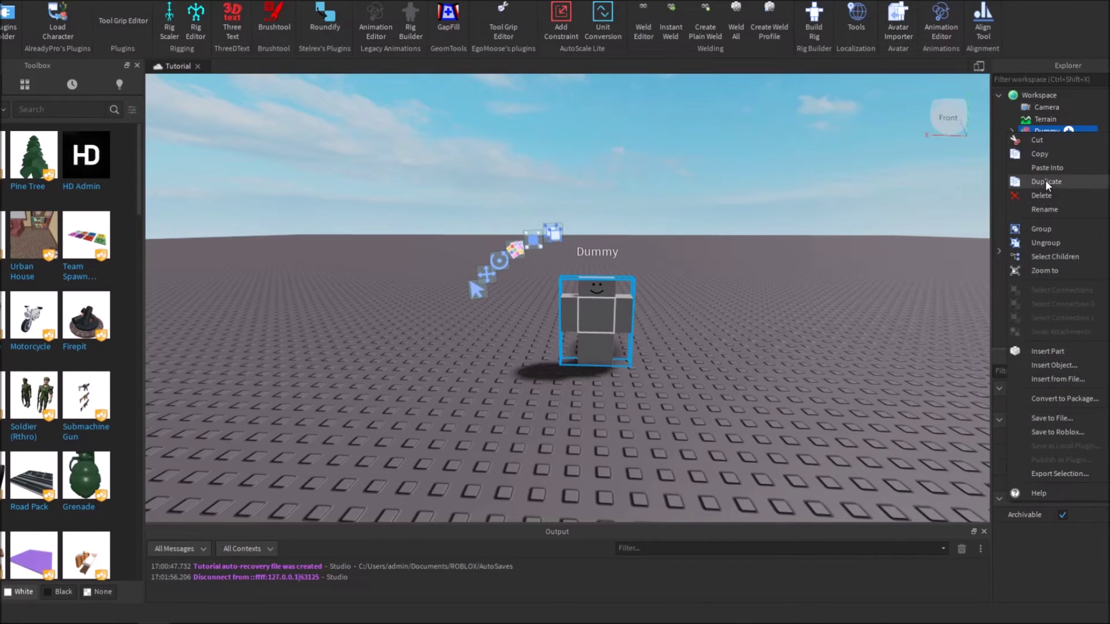
{"action": "left_click", "coordinate": [1039, 197]}
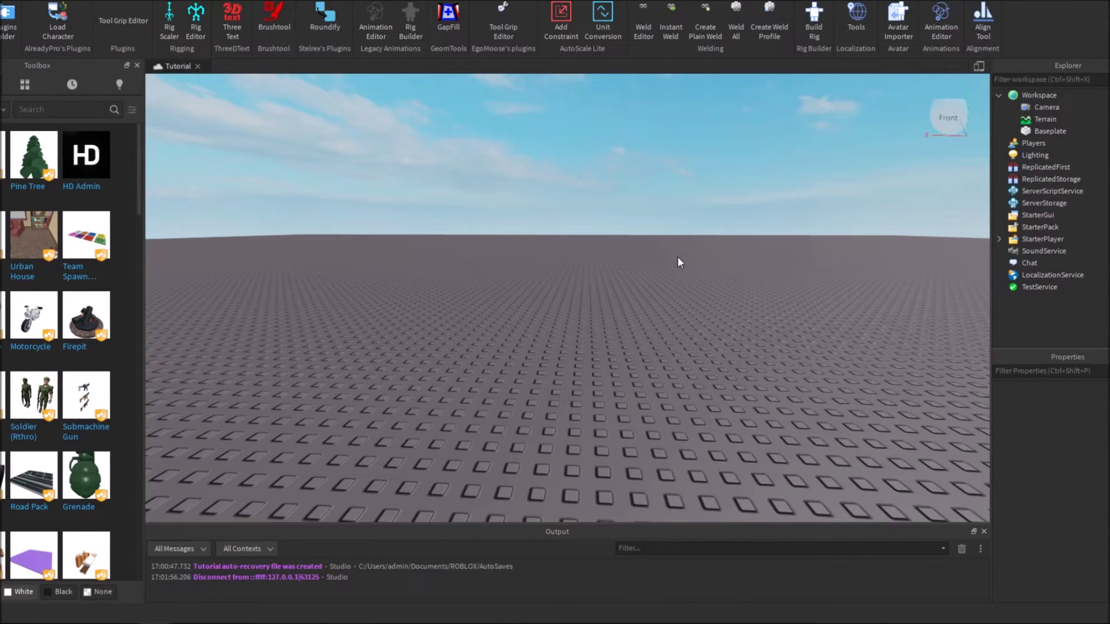
Paste the copied Animate script into StarterCharacterScripts under StarterPlayer
{"action": "left_click", "coordinate": [998, 239]}
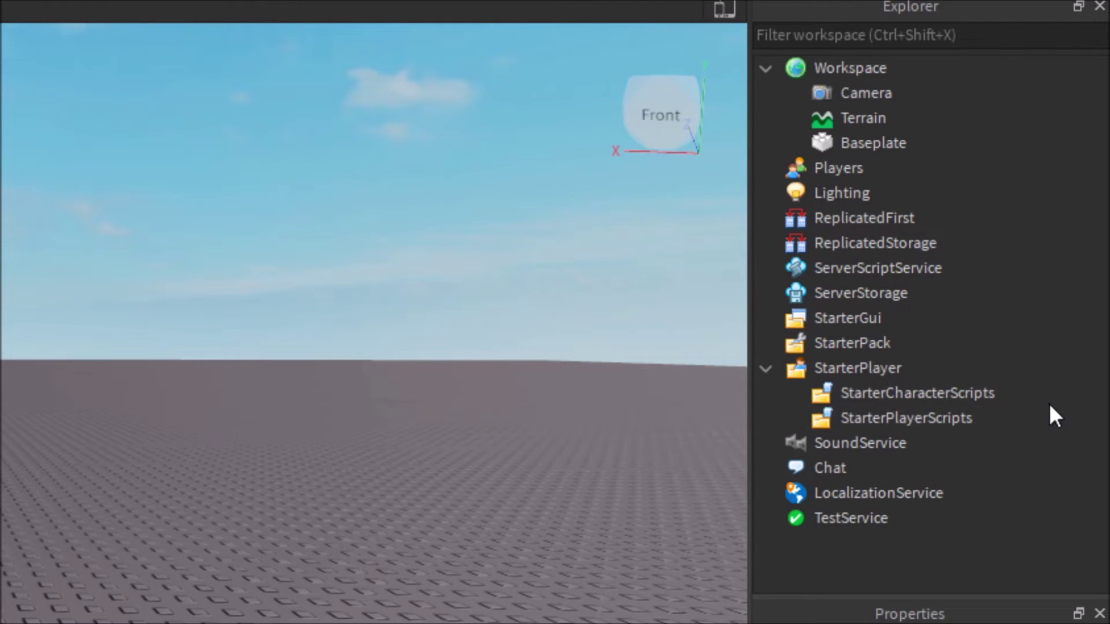
{"action": "right_click", "coordinate": [840, 394]}
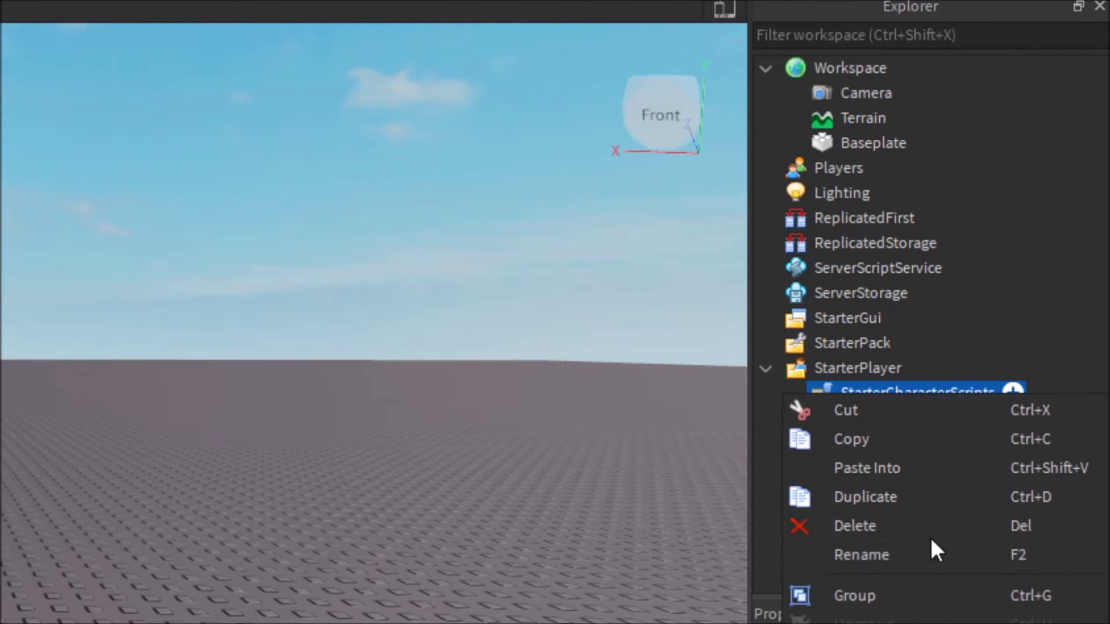
{"action": "left_click", "coordinate": [918, 468]}
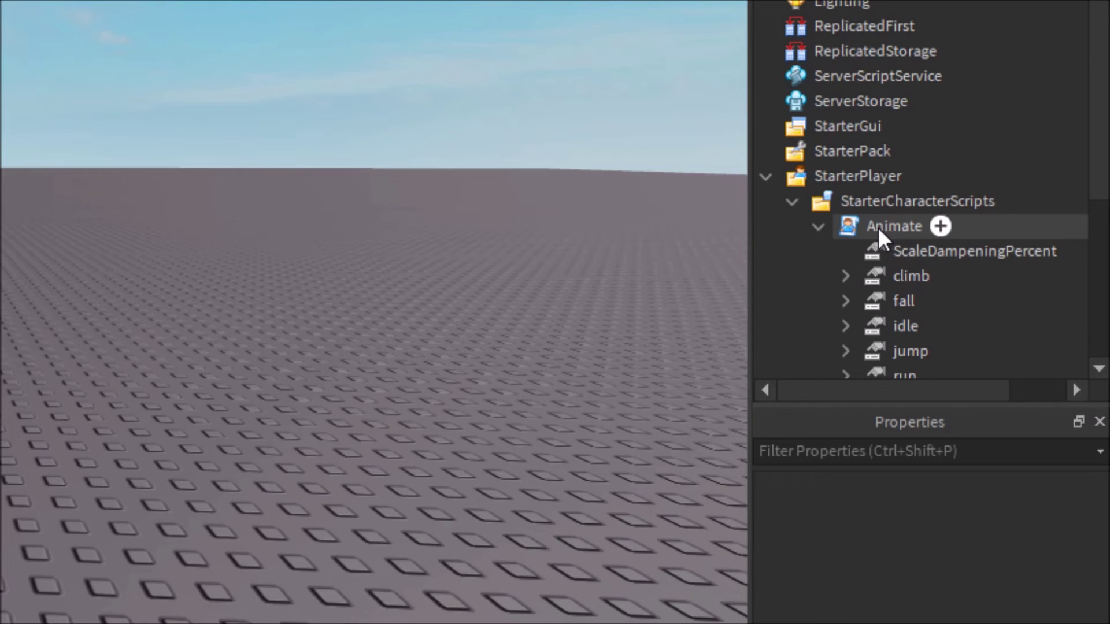
Examine the animation values inside the pasted Animate script, such as climb, fall, jump and walk
{"action": "left_click", "coordinate": [823, 228]}
{"action": "left_click", "coordinate": [823, 228]}
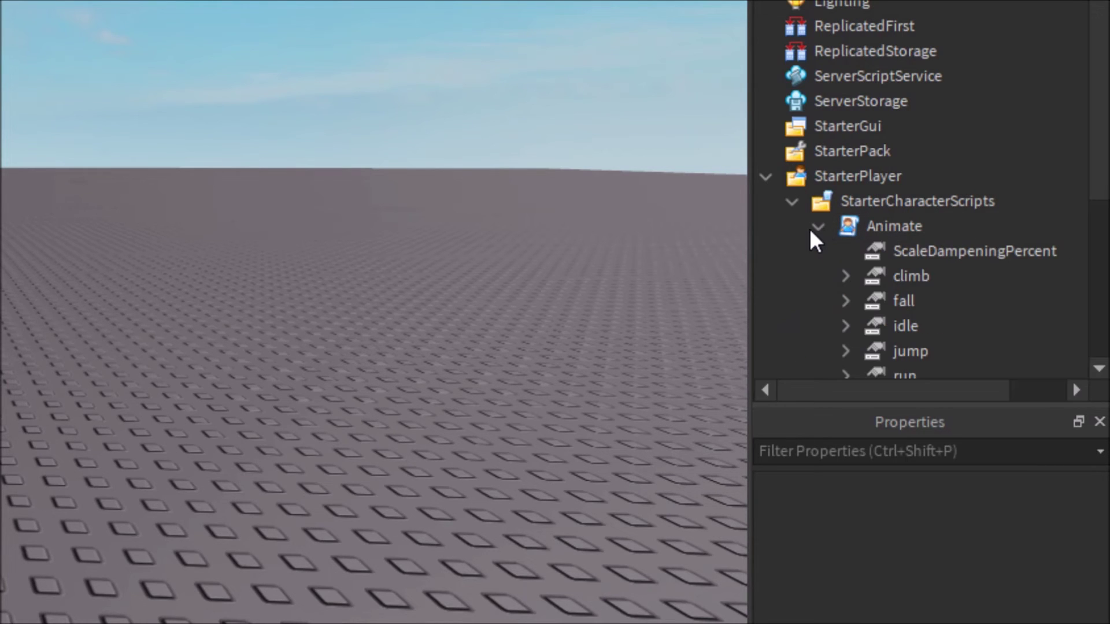
{"action": "left_click", "coordinate": [810, 229]}
{"action": "left_click", "coordinate": [810, 229]}
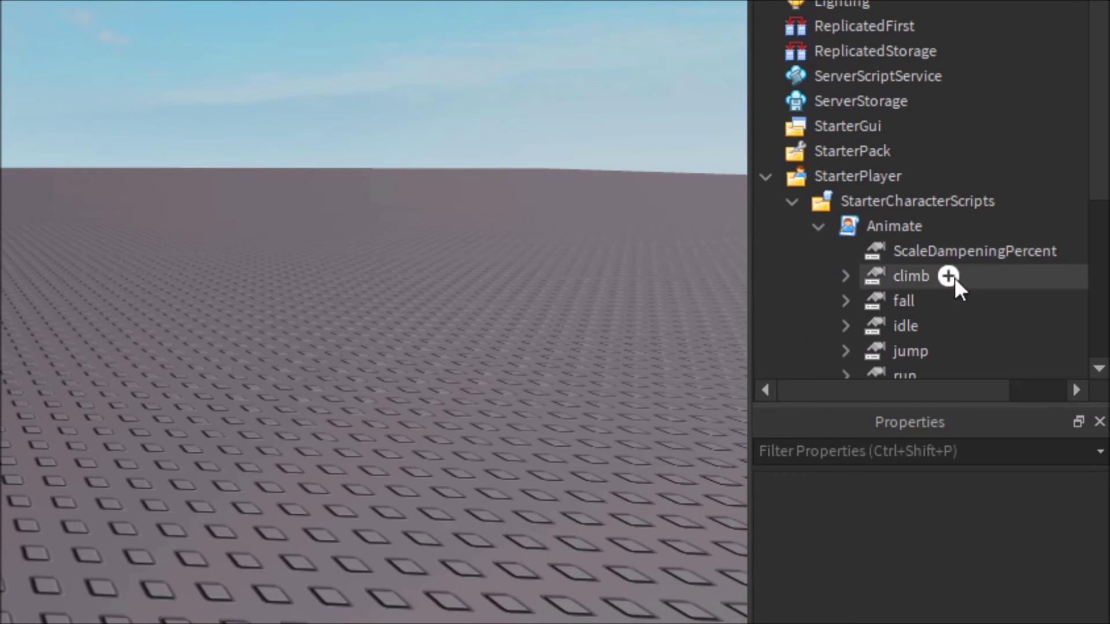
{"action": "scroll", "coordinate": [933, 199], "scroll_direction": "down", "scroll_amount": 3}
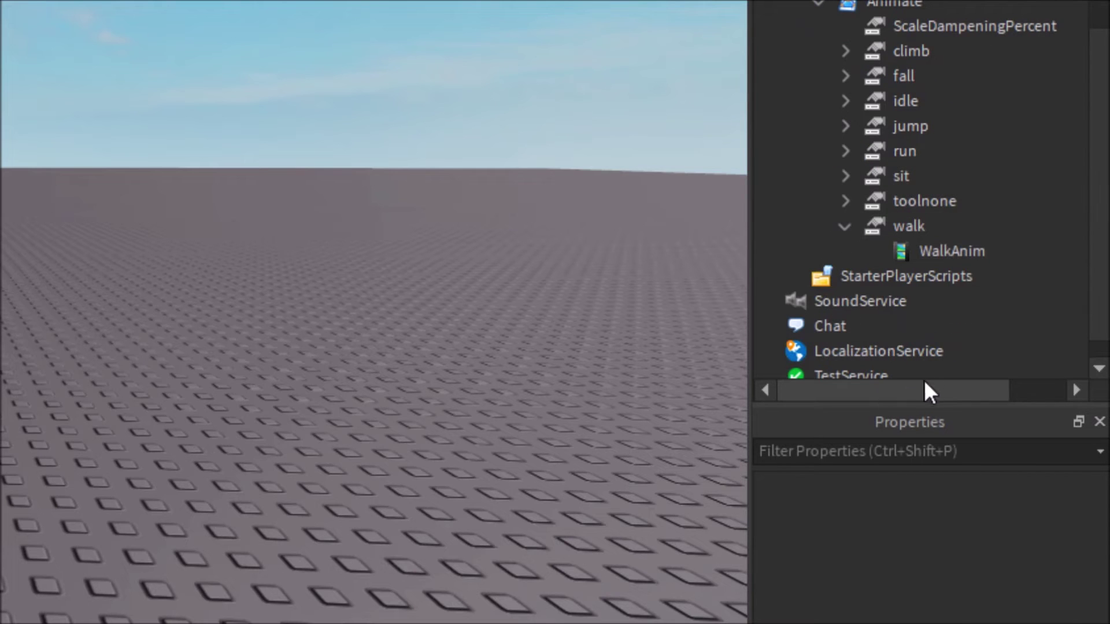
{"action": "scroll", "coordinate": [924, 250], "scroll_direction": "up", "scroll_amount": 1}
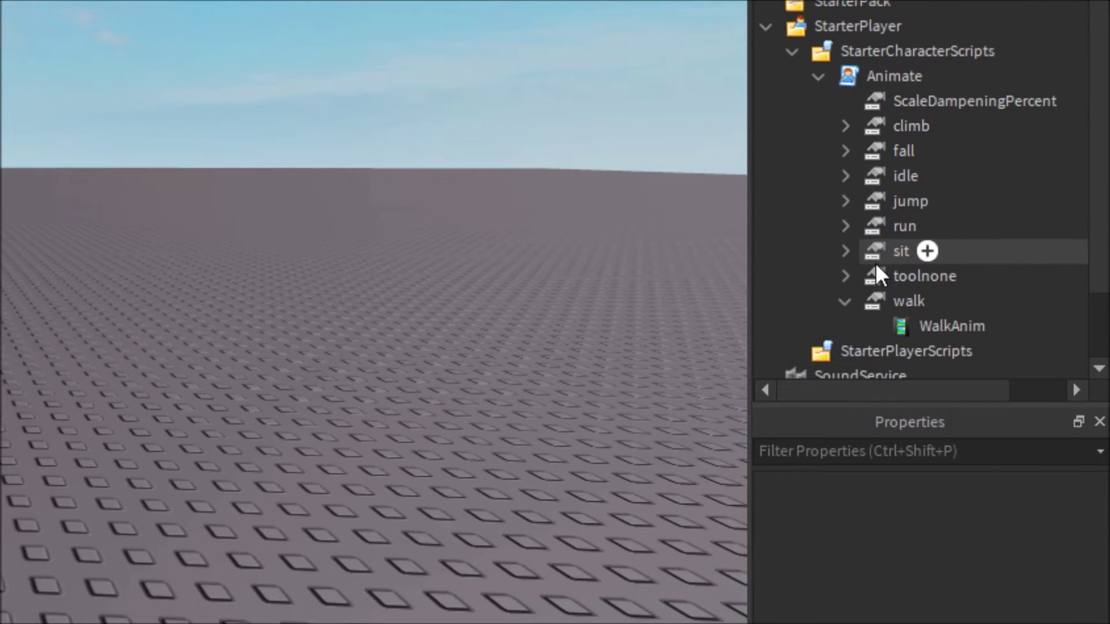
{"action": "left_click_drag", "start_coordinate": [846, 288], "coordinate": [889, 300]}
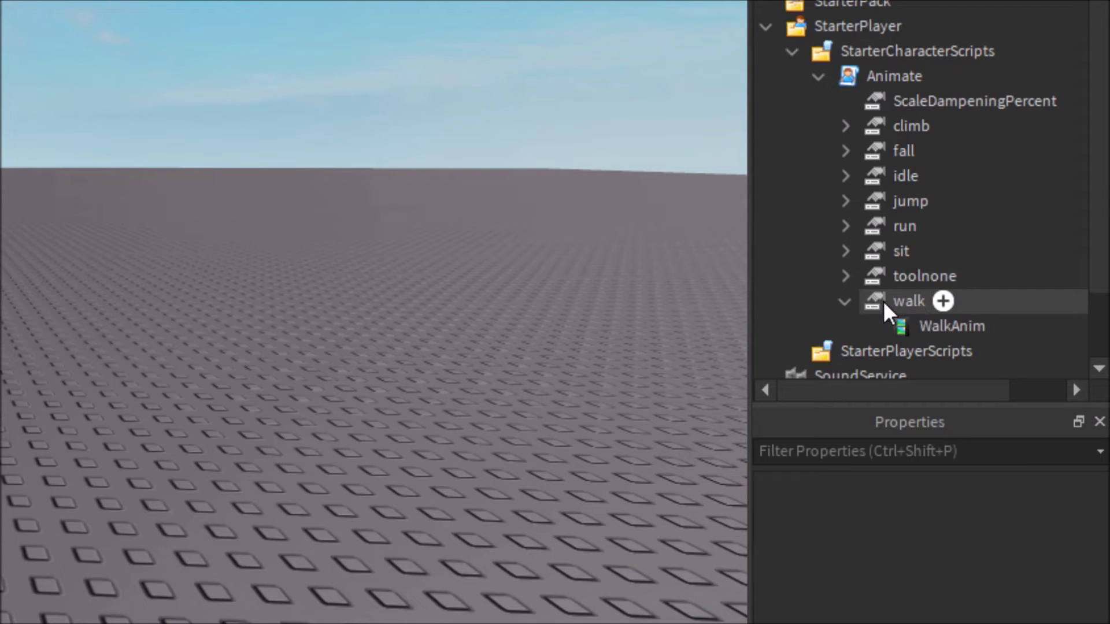
{"action": "left_click_drag", "start_coordinate": [884, 303], "coordinate": [879, 297]}
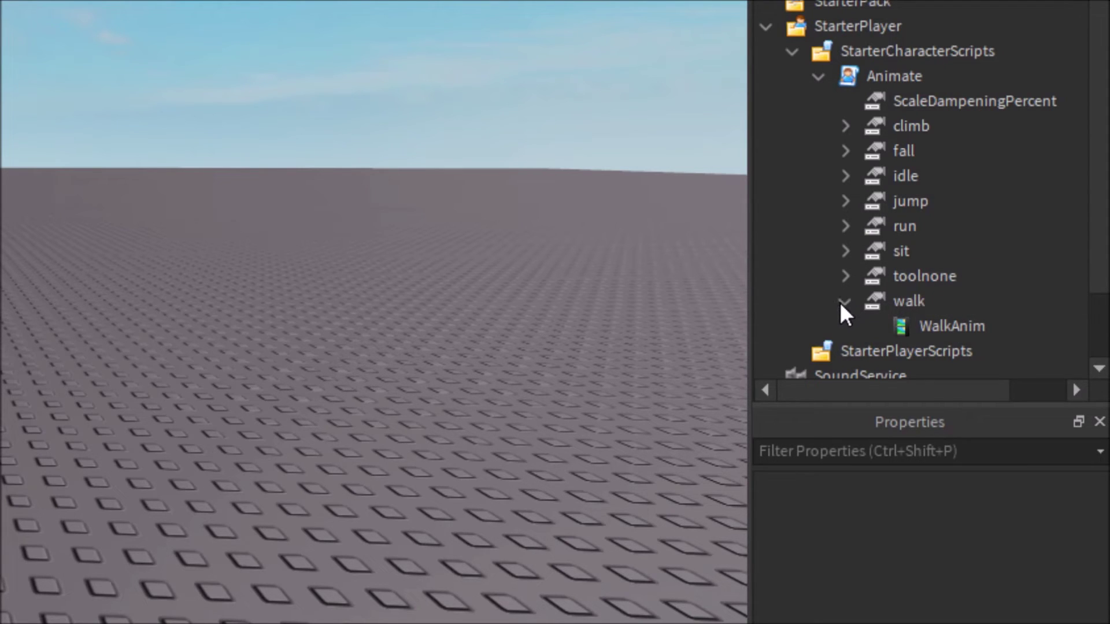
{"action": "left_click", "coordinate": [876, 284]}
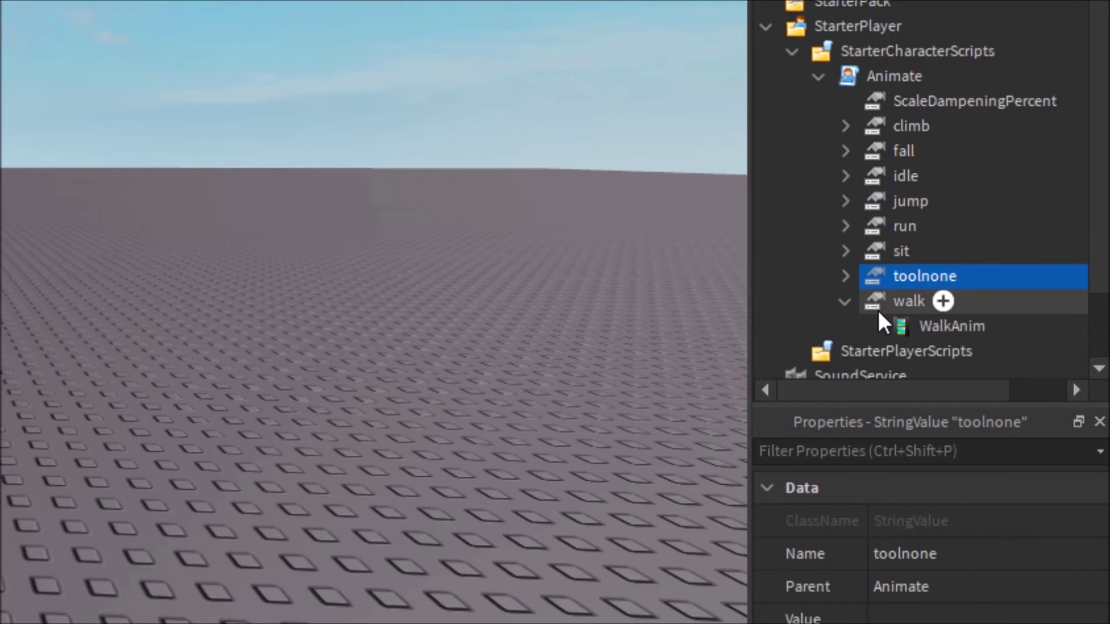
{"action": "left_click", "coordinate": [844, 300]}
{"action": "left_click_drag", "start_coordinate": [843, 335], "coordinate": [791, 143]}
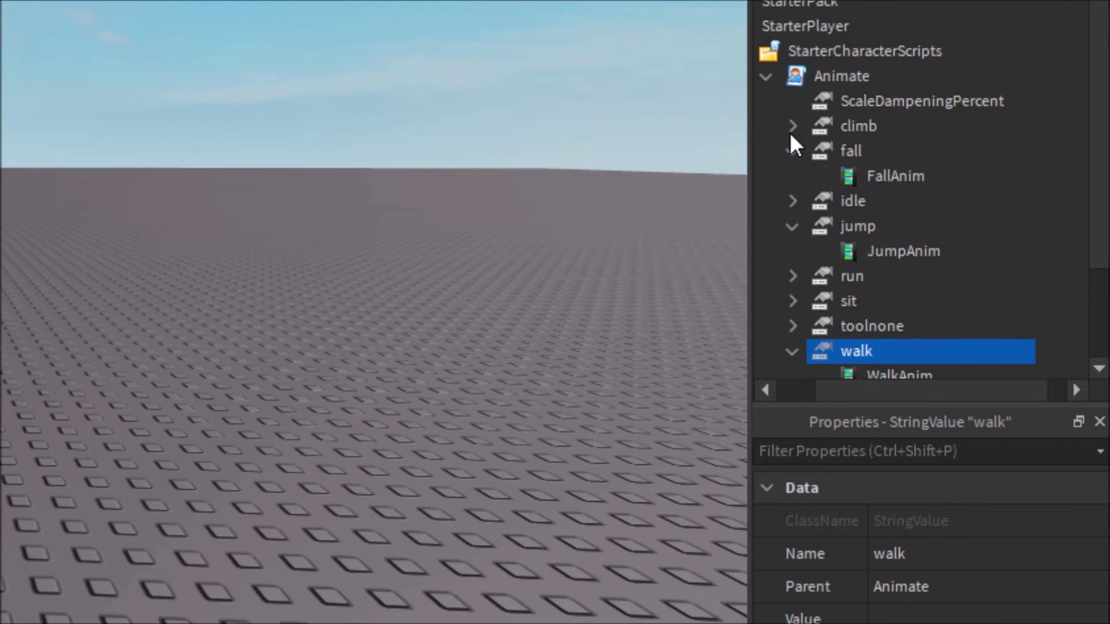
{"action": "left_click", "coordinate": [789, 131]}
{"action": "left_click", "coordinate": [796, 106]}
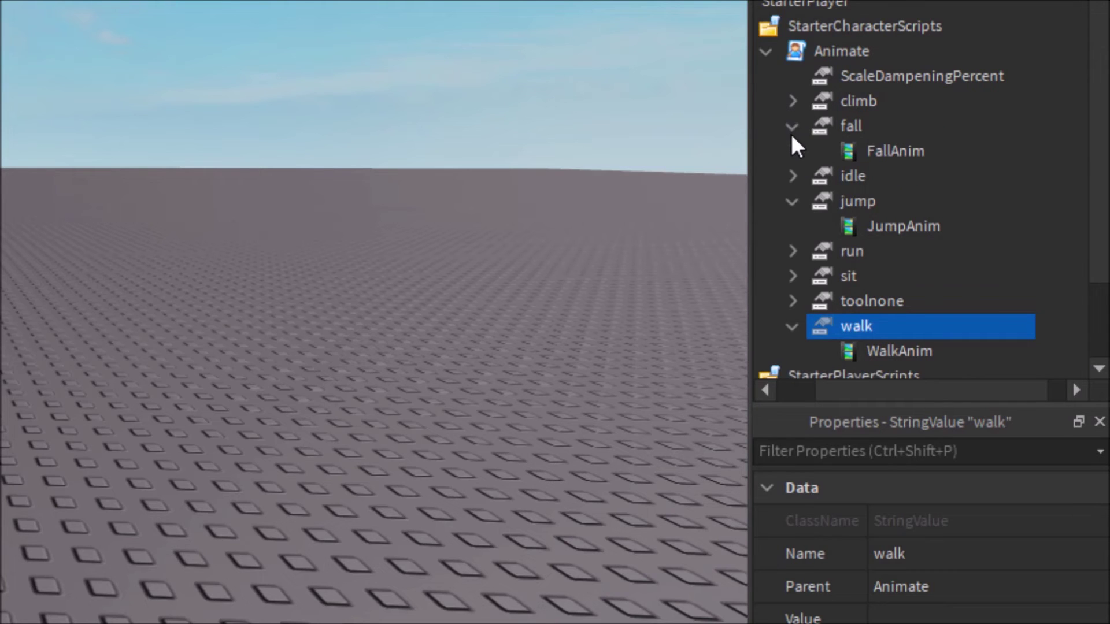
{"action": "left_click_drag", "start_coordinate": [791, 133], "coordinate": [795, 248]}
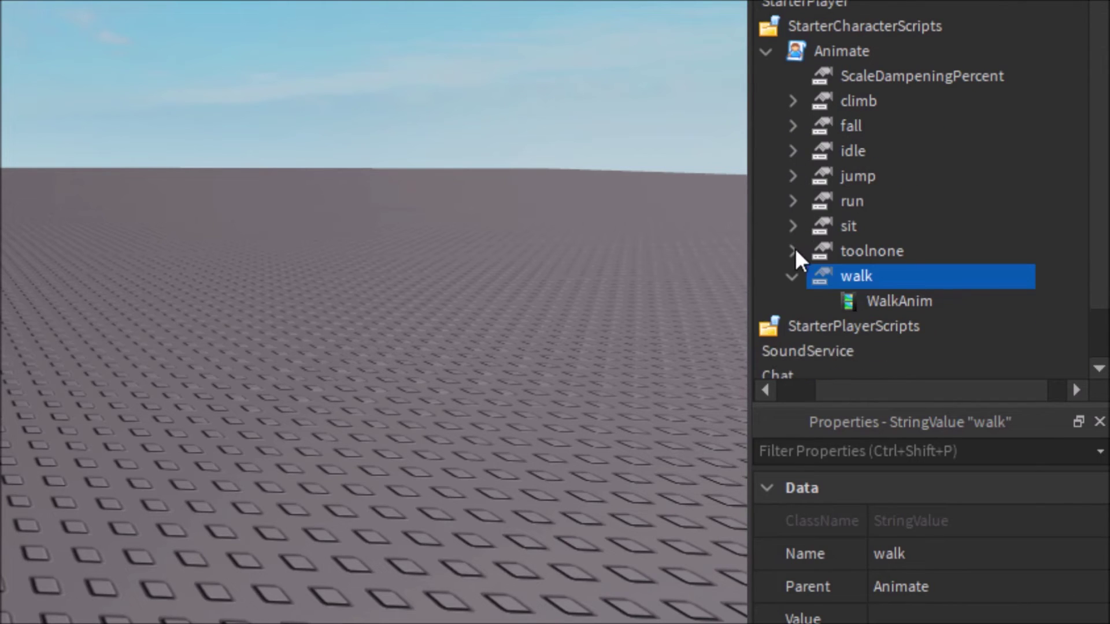
{"action": "left_click", "coordinate": [862, 299]}
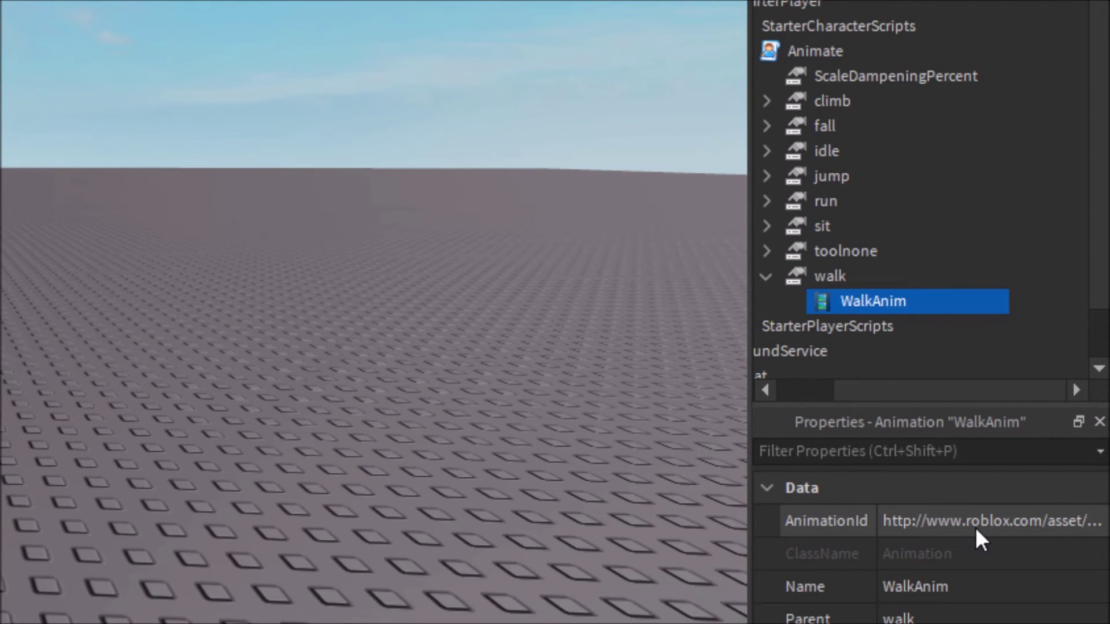
{"action": "left_click", "coordinate": [996, 522]}
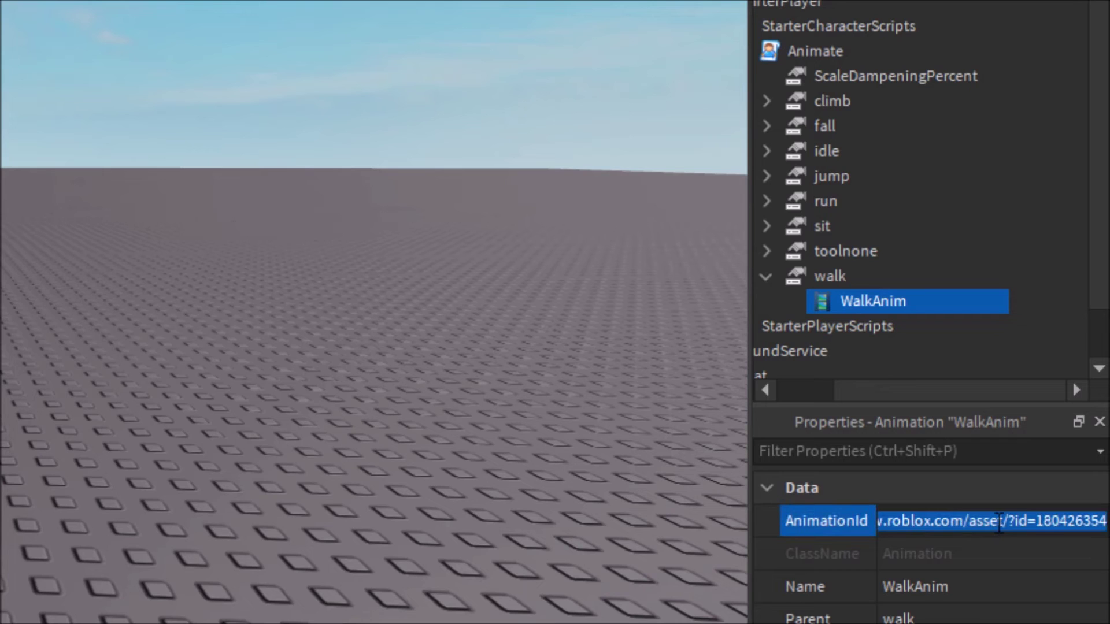
{"action": "key", "text": "ctrl+v"}
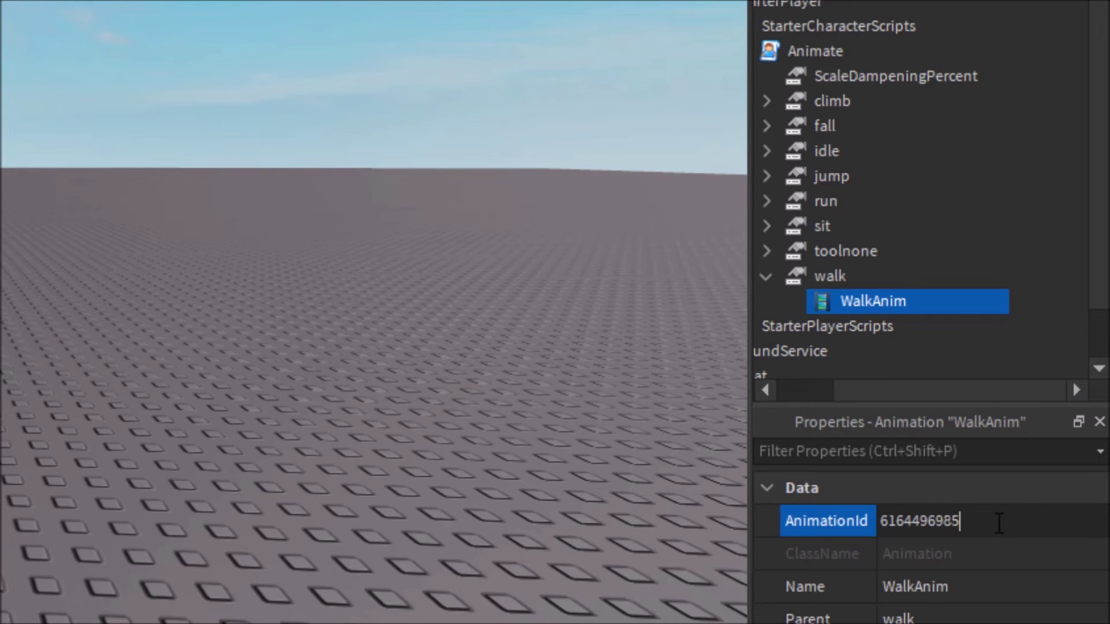
{"action": "left_click", "coordinate": [827, 514]}
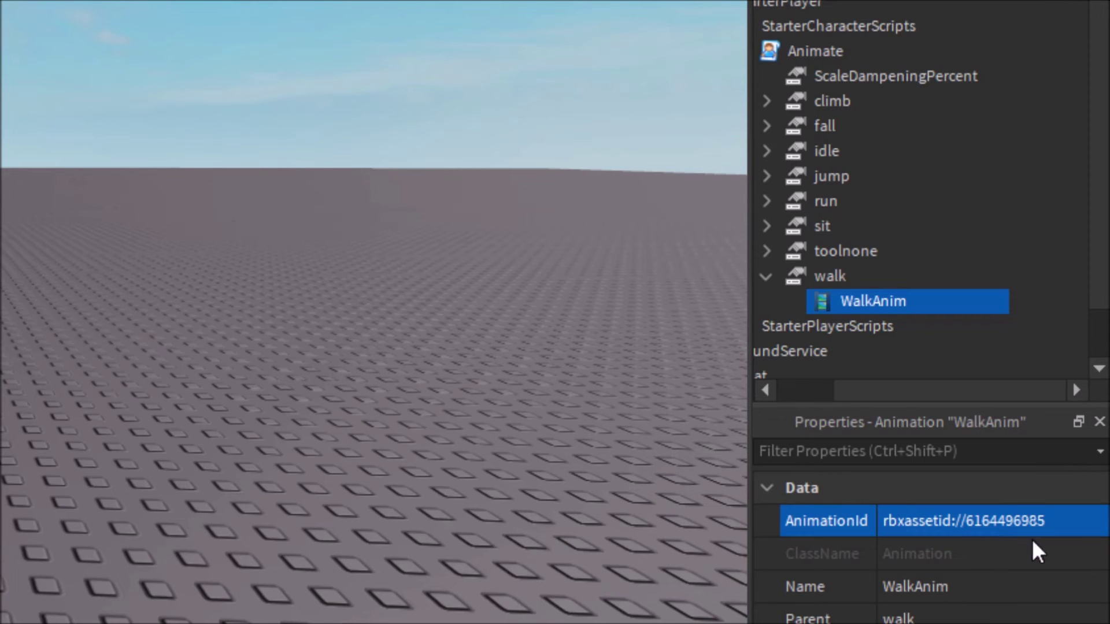
Deselect WalkAnim and collapse the walk value, the Animate script, StarterCharacterScripts and StarterPlayer in the object hierarchy
{"action": "left_click", "coordinate": [365, 393]}
{"action": "left_click", "coordinate": [845, 276]}
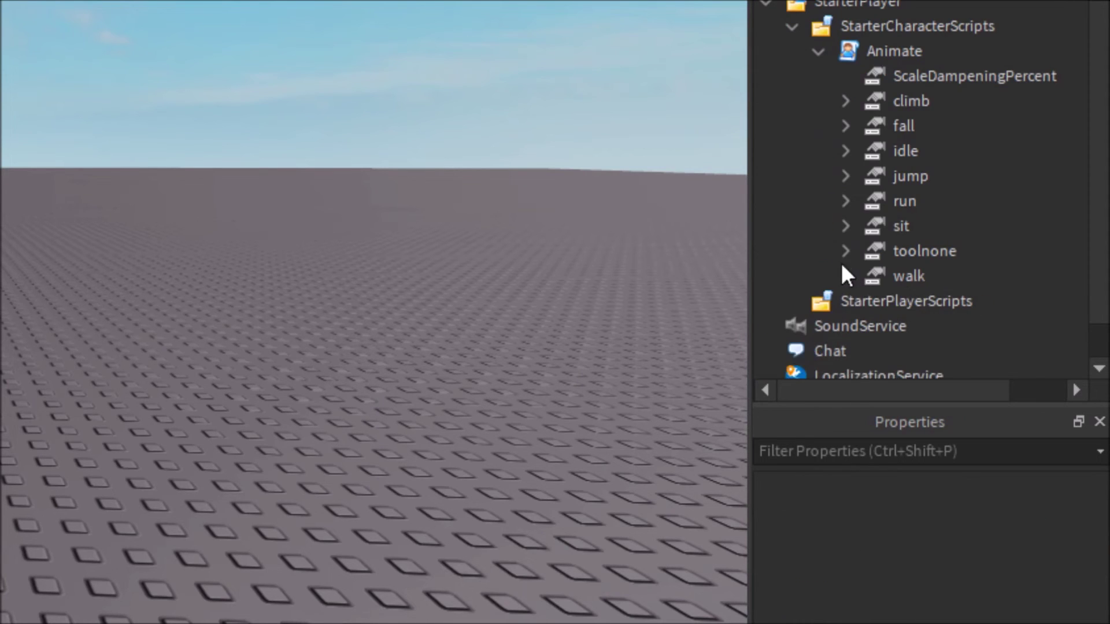
{"action": "left_click", "coordinate": [818, 52]}
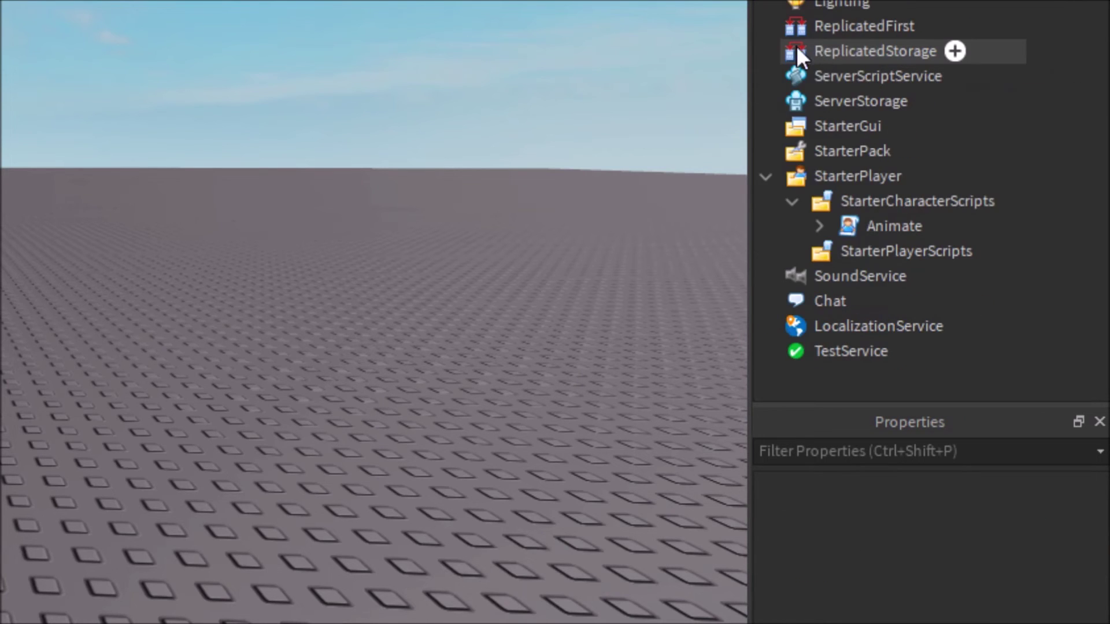
{"action": "left_click", "coordinate": [792, 202]}
{"action": "left_click", "coordinate": [766, 177]}
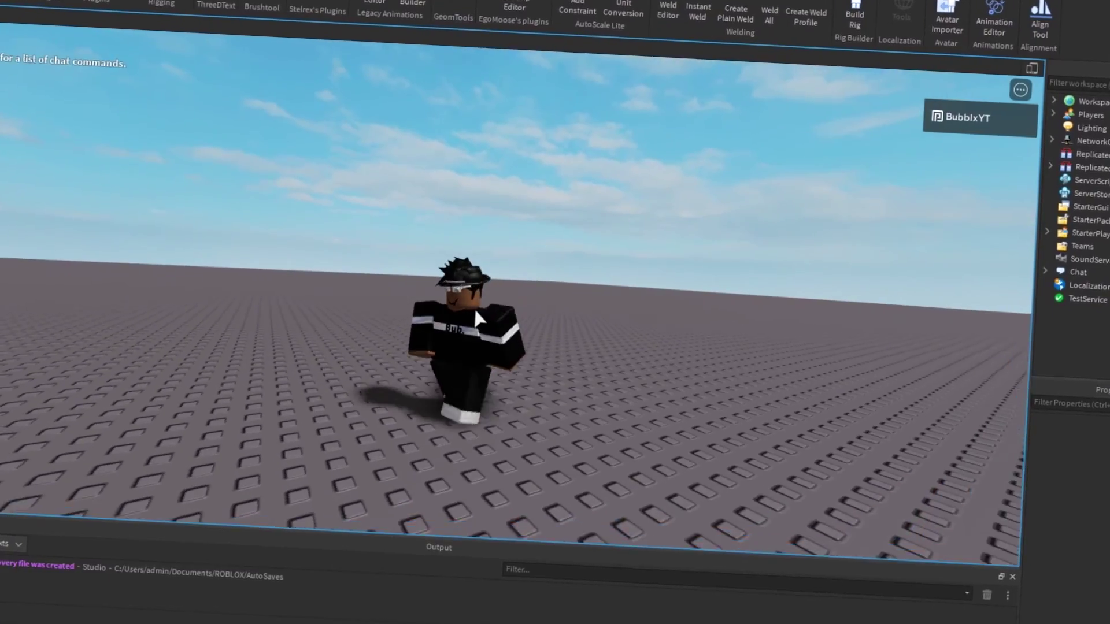
Play-test the game and examine the character's replaced walk animation from different angles and up close
{"action": "right_click_drag", "start_coordinate": [474, 310], "coordinate": [471, 307]}
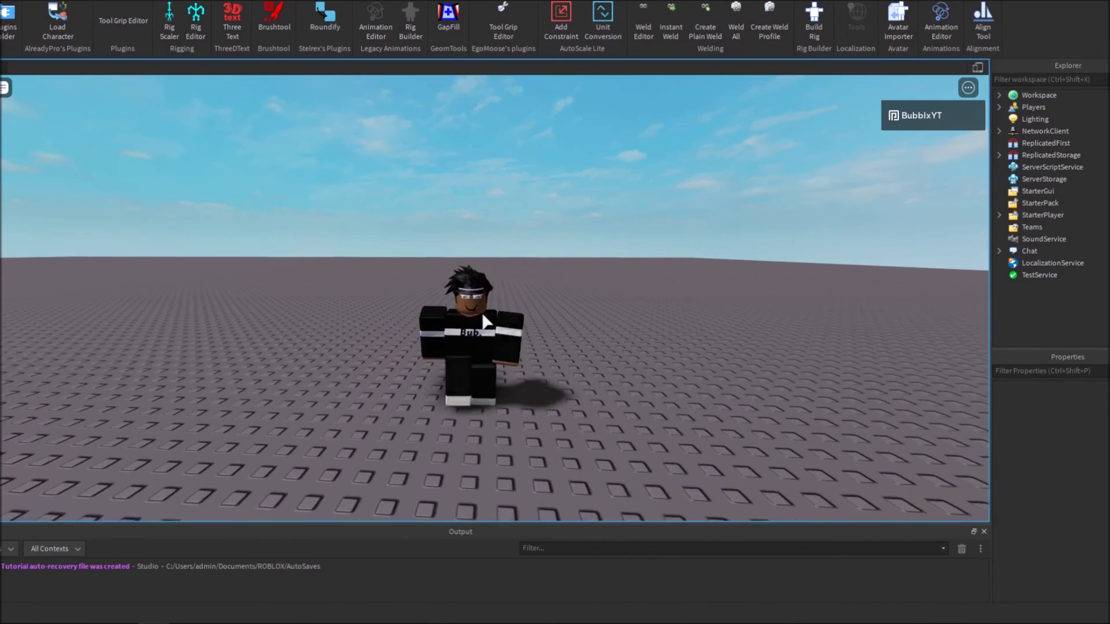
{"action": "right_click_drag", "start_coordinate": [482, 314], "coordinate": [483, 312]}
{"action": "scroll", "coordinate": [483, 314], "scroll_direction": "up", "scroll_amount": 1}
{"action": "scroll", "coordinate": [484, 314], "scroll_direction": "up", "scroll_amount": 2}
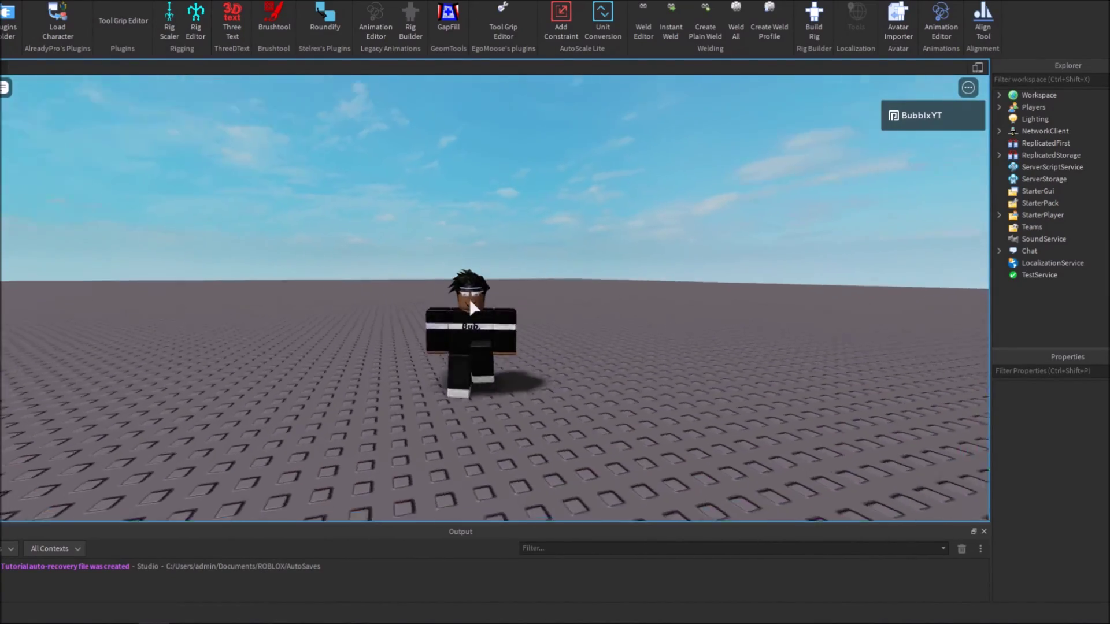
{"action": "scroll", "coordinate": [600, 348], "scroll_direction": "up", "scroll_amount": 3}
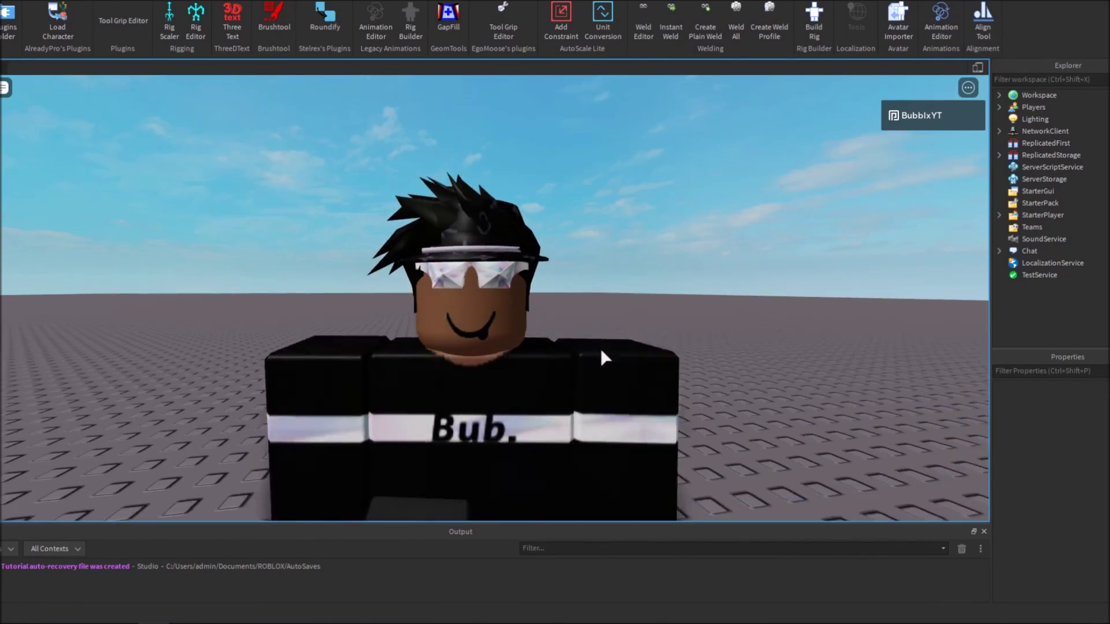